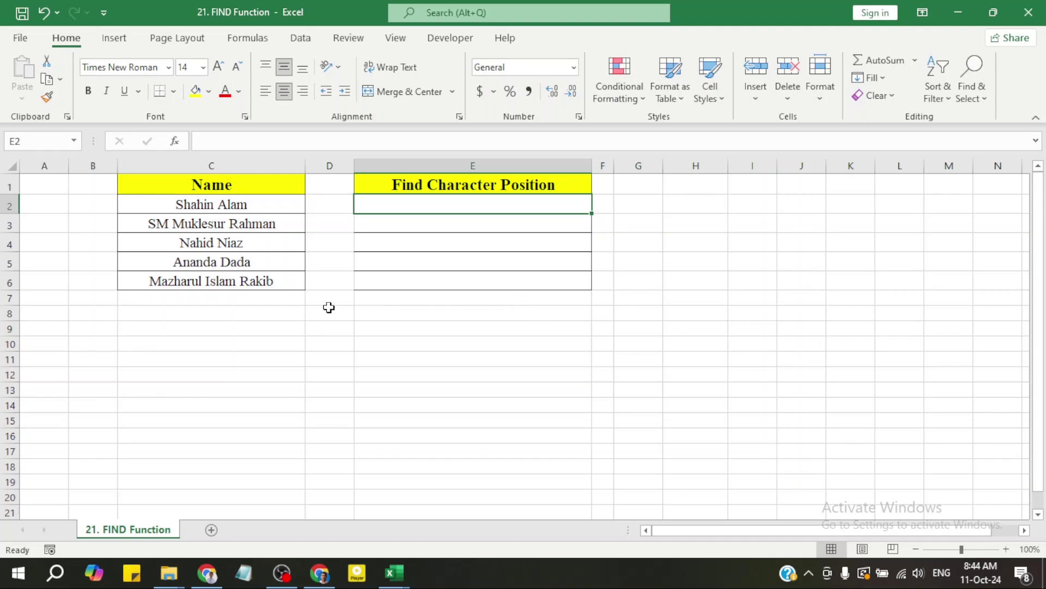
Examine the sample names in C2:C6 and the empty Find Character Position column beside them
click(249, 205)
drag(249, 206, 250, 281)
click(269, 265)
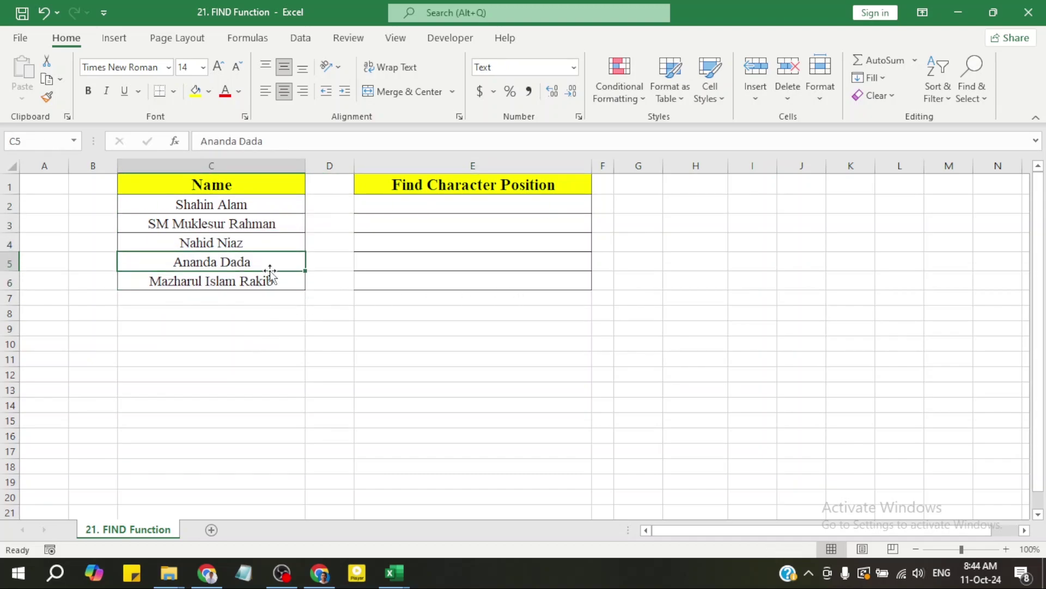
click(287, 210)
drag(288, 214, 287, 264)
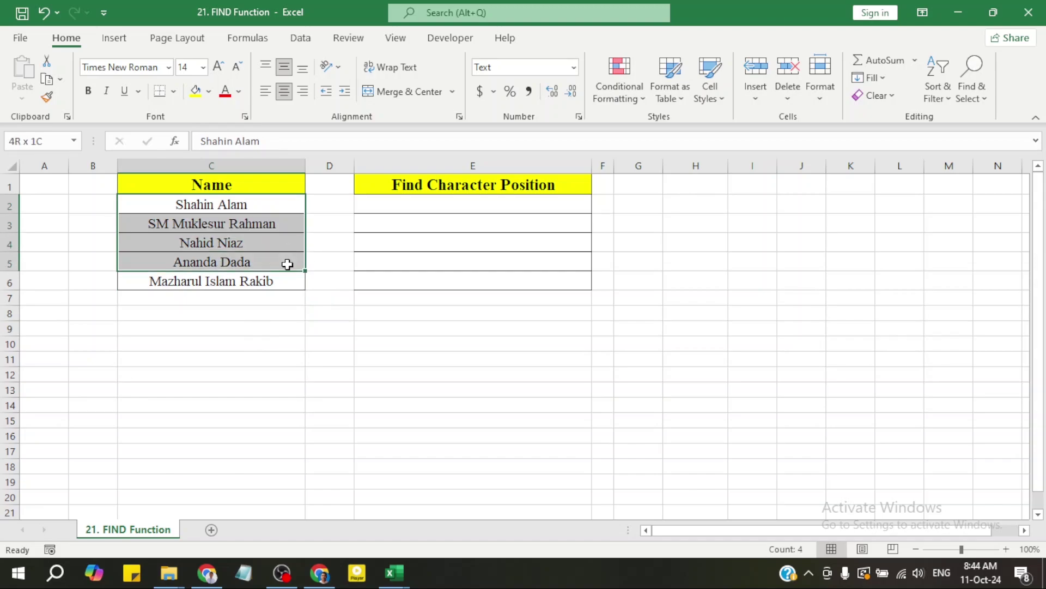
click(402, 206)
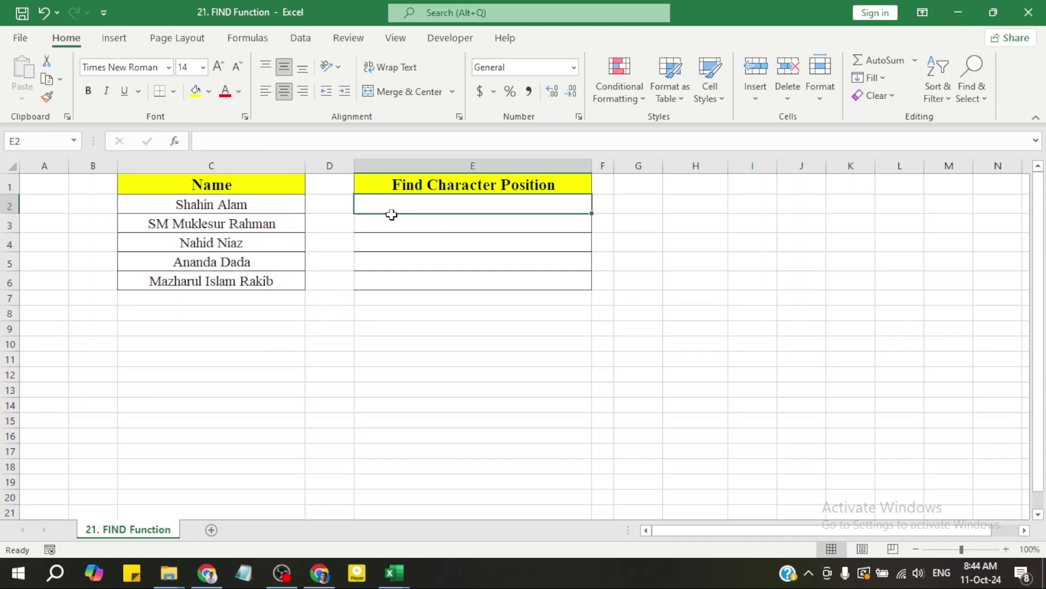
click(198, 203)
click(234, 228)
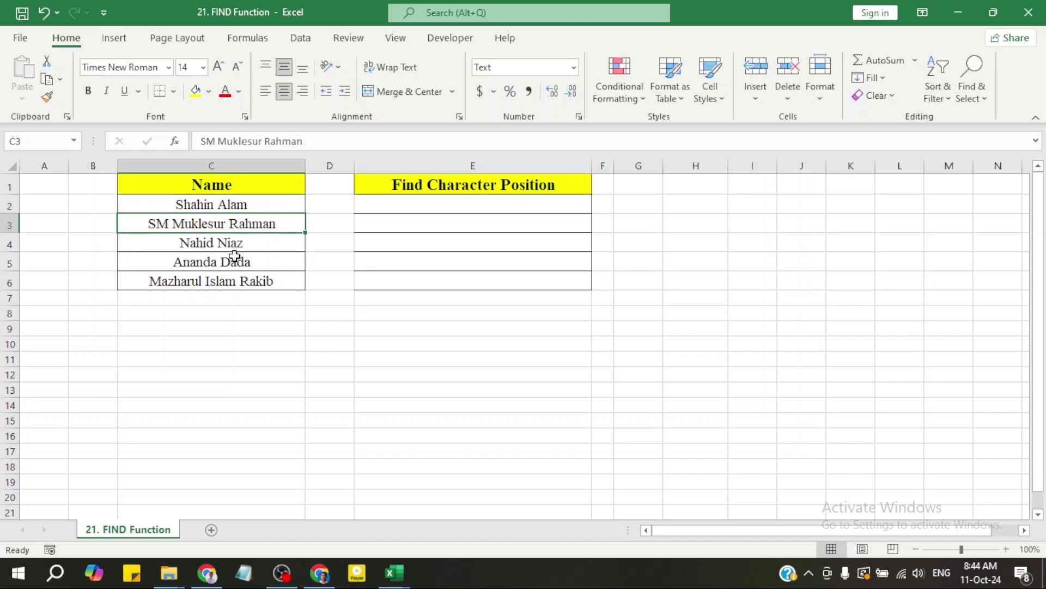
click(240, 242)
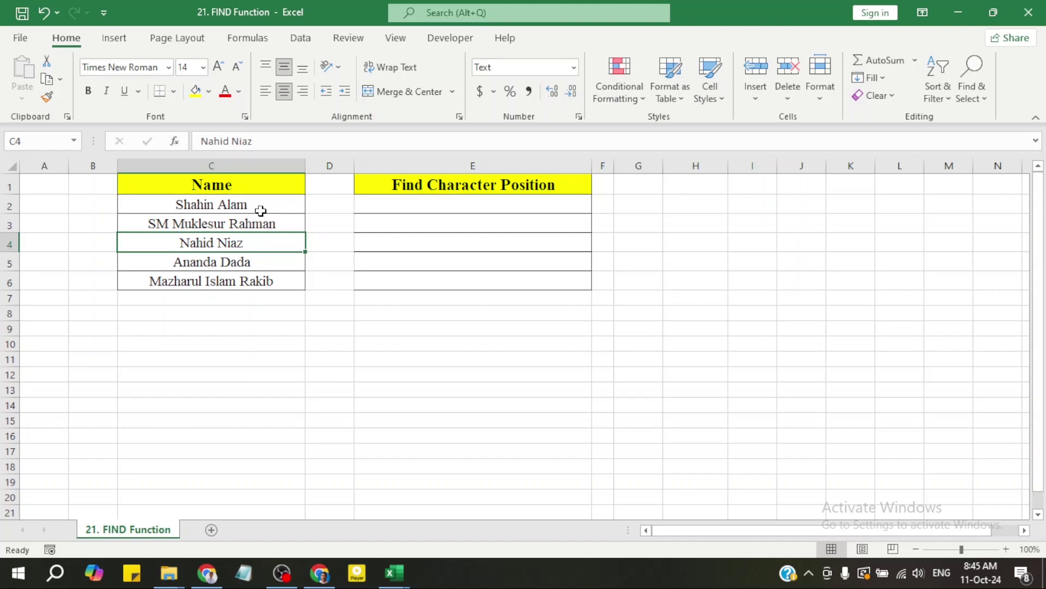
click(271, 280)
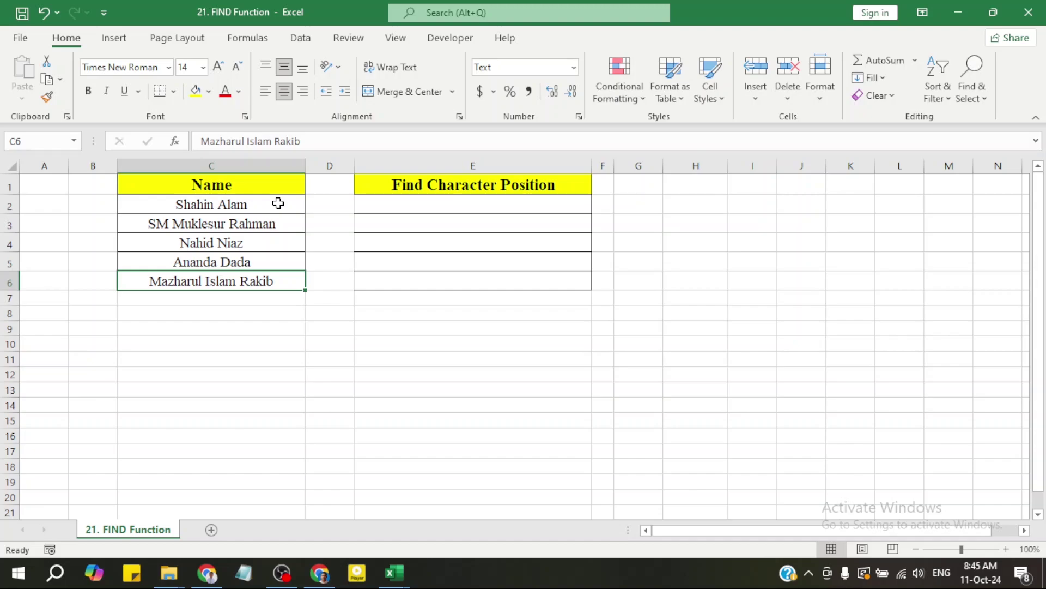
click(276, 223)
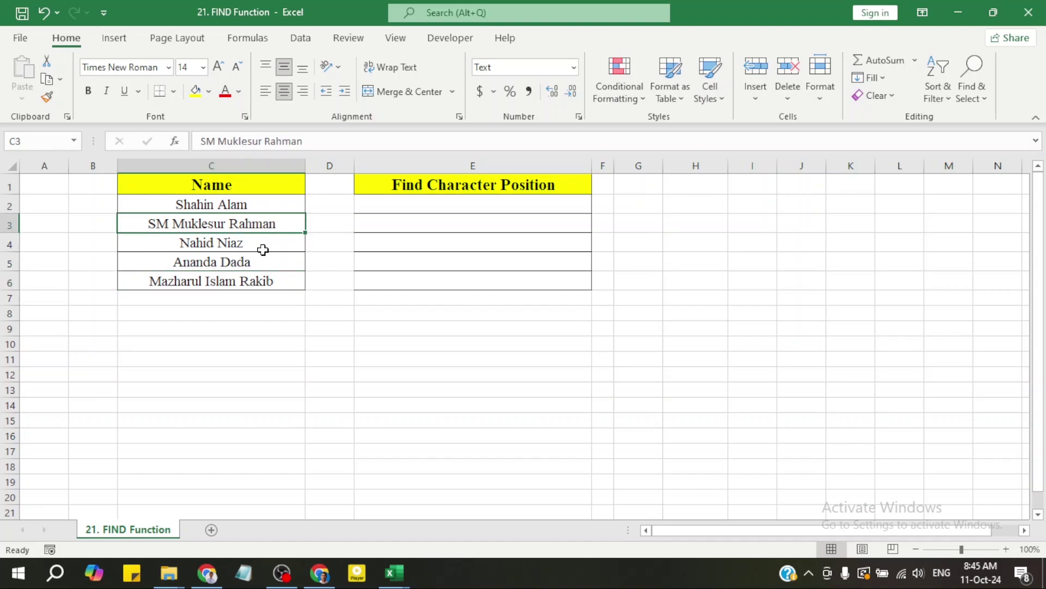
click(264, 247)
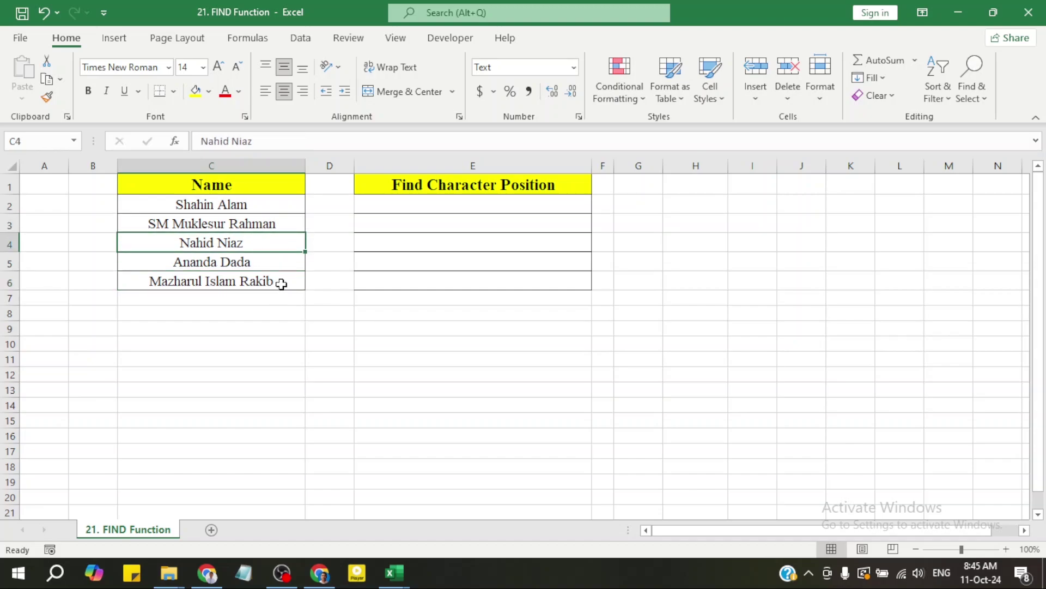
click(283, 211)
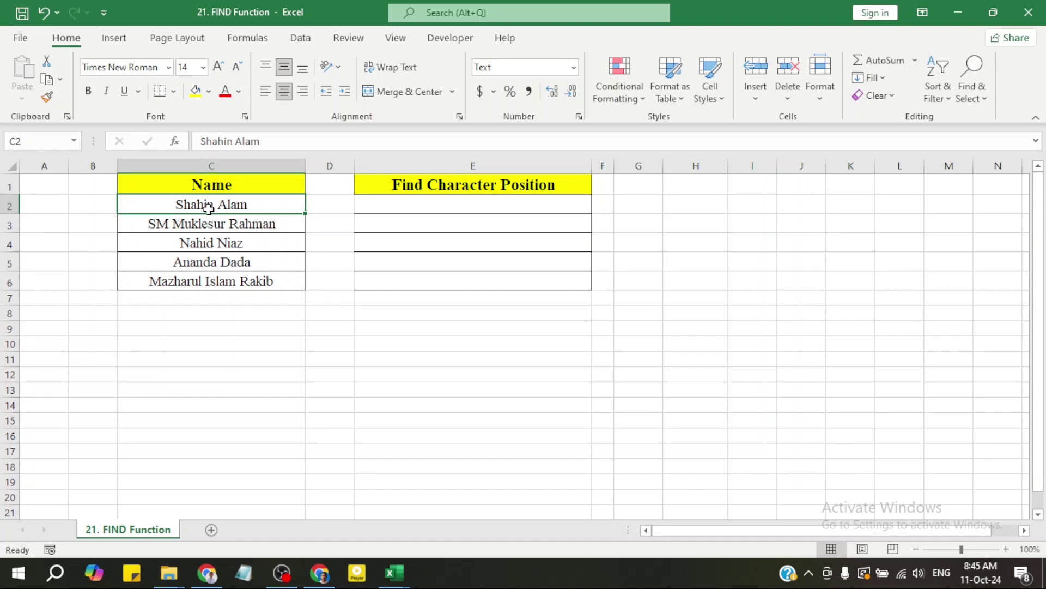
click(240, 240)
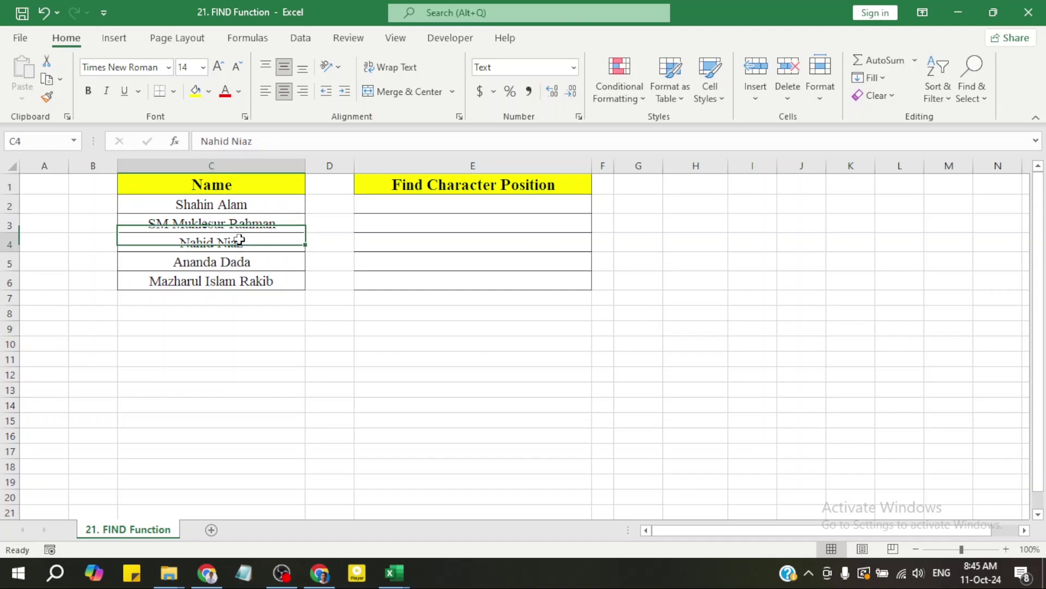
click(242, 205)
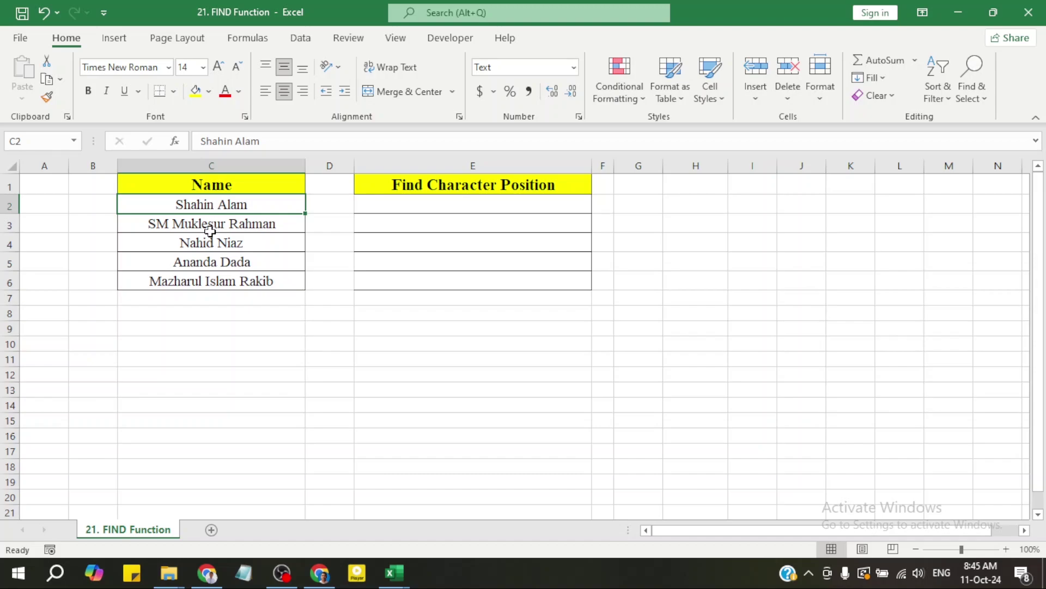
click(221, 228)
click(219, 208)
click(470, 210)
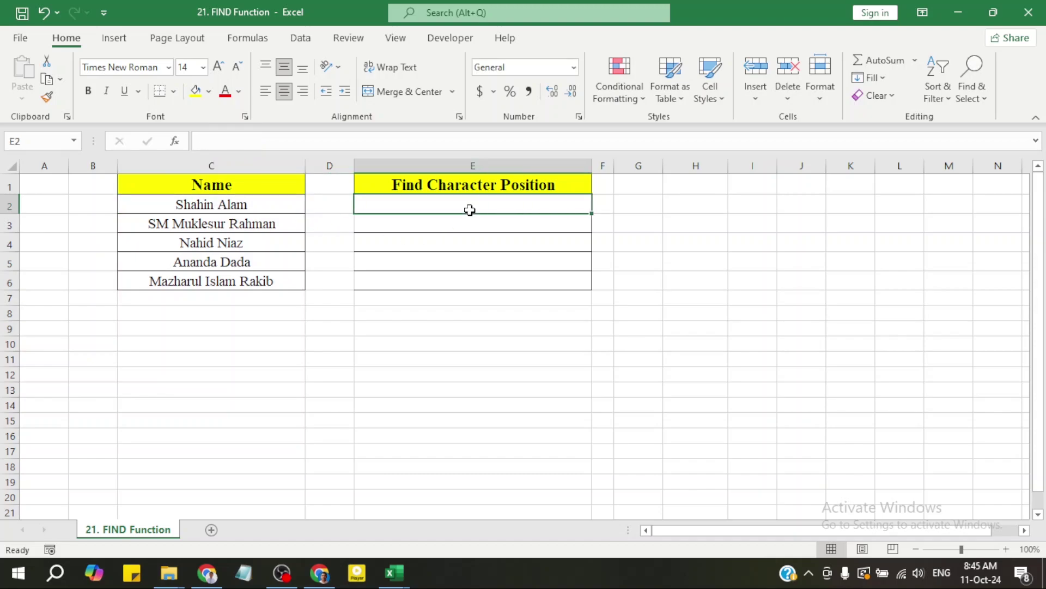
text(=)
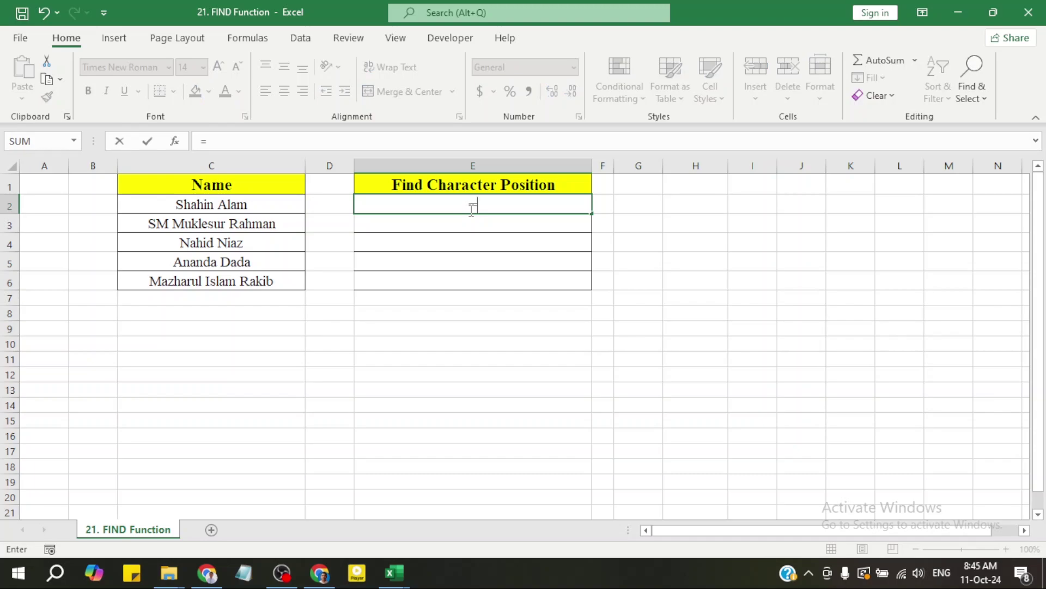
text(াহস)
key(BackSpace)
key(BackSpace)
key(BackSpace)
key(BackSpace)
click(809, 572)
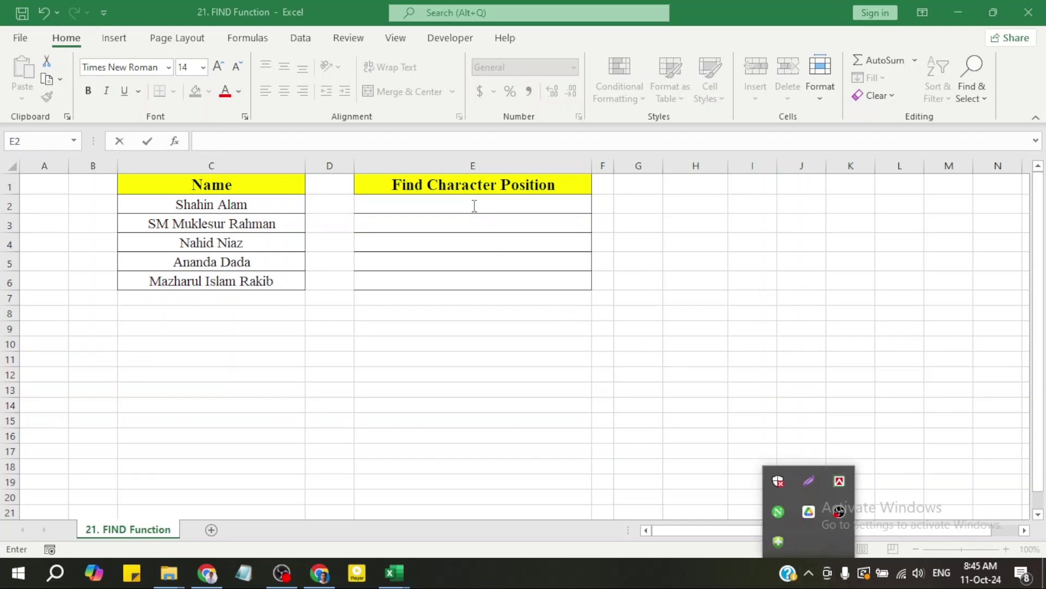
click(473, 206)
click(477, 243)
Start a FIND formula in cell E2 with empty quotation marks as the find_text argument
click(477, 211)
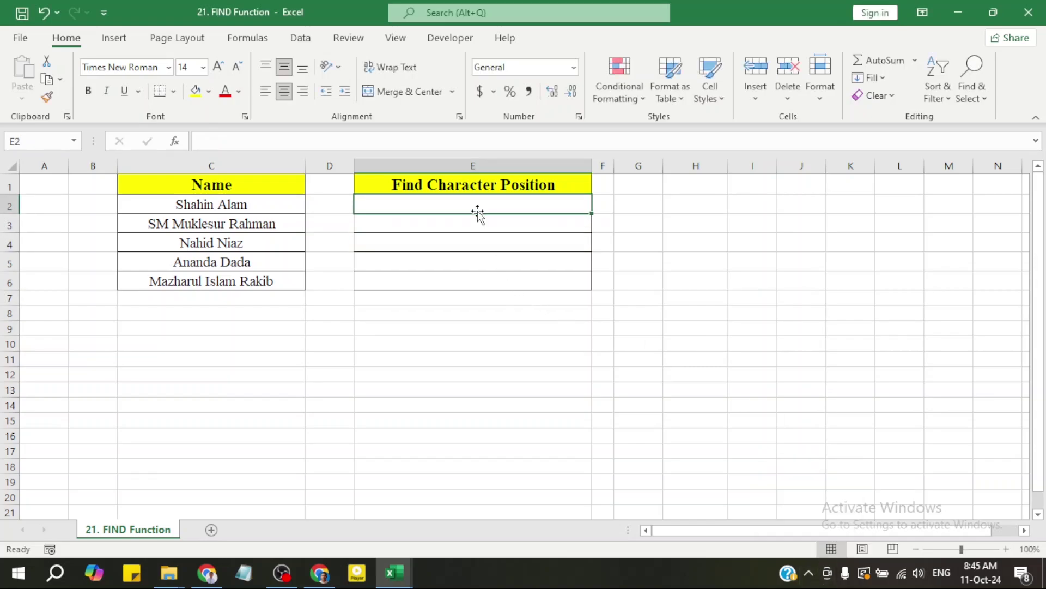
text(=)
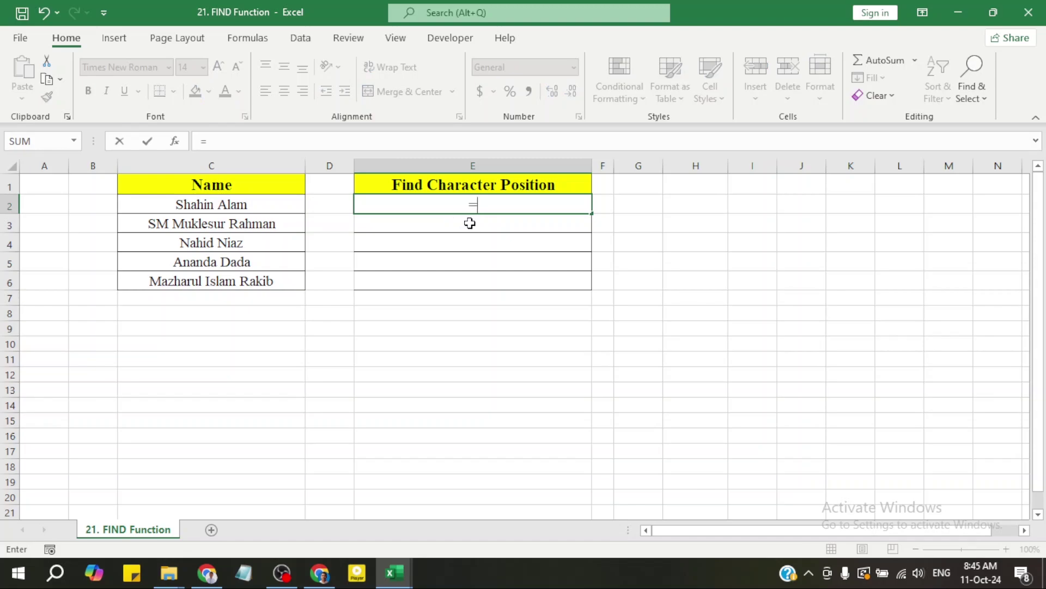
key(Escape)
text(=FIND)
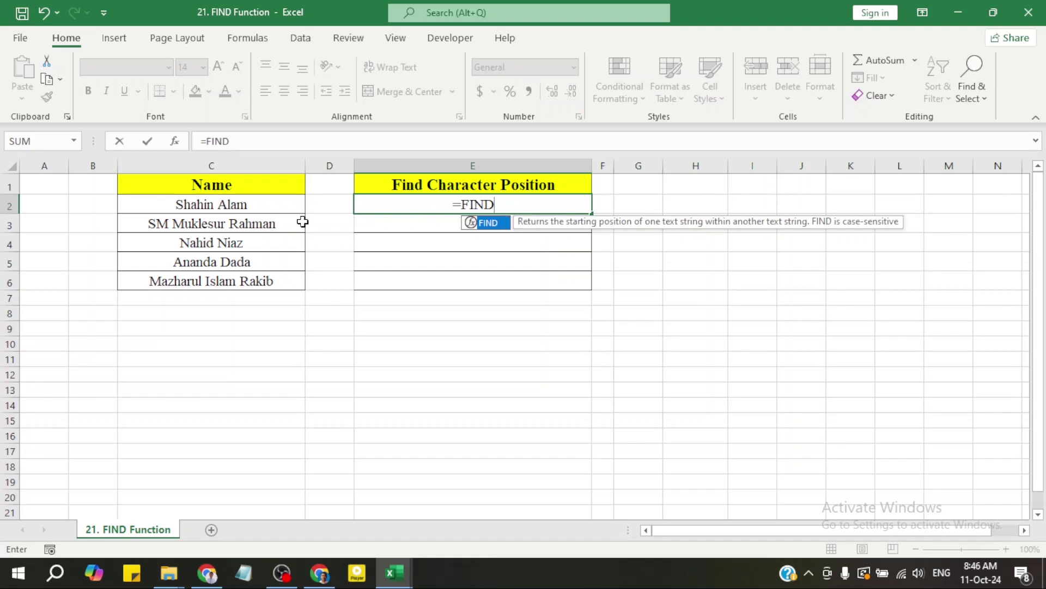
double_click(500, 224)
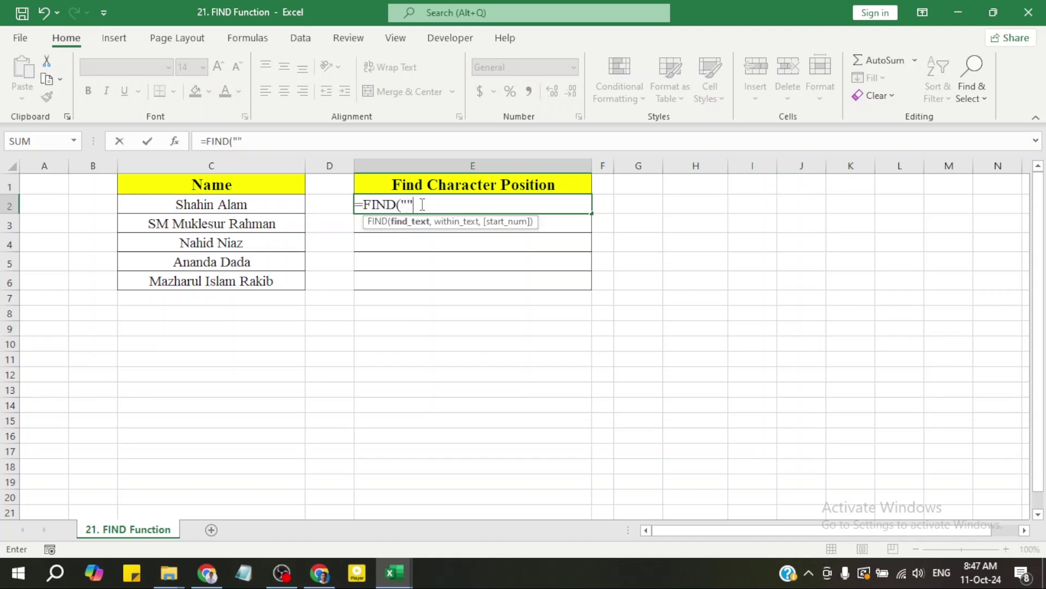
key(Return)
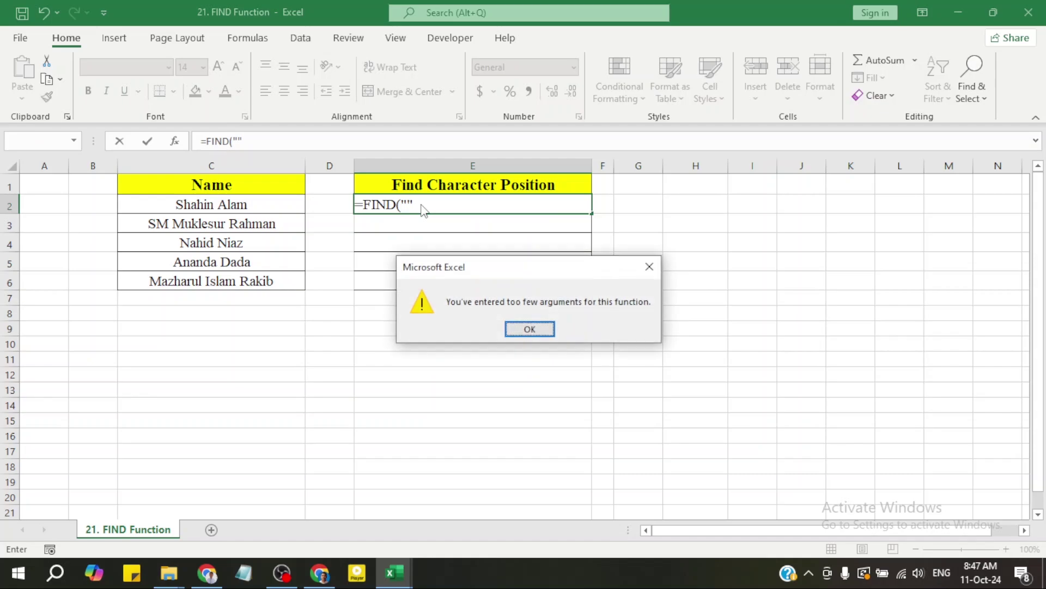
click(649, 266)
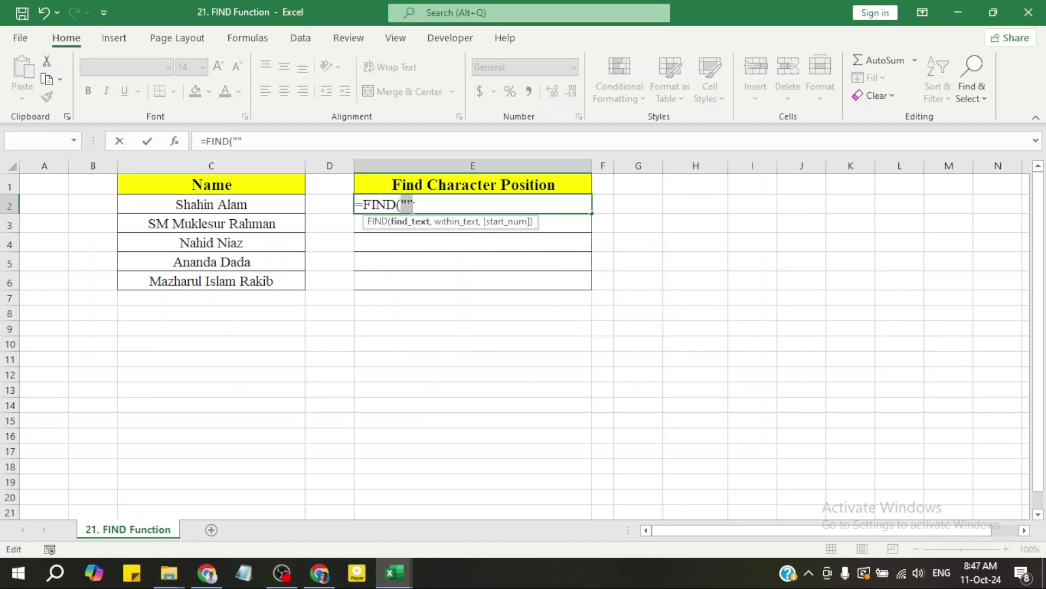
Complete the formula in E2 as =FIND("n",C2), using lowercase n as the text to find
click(412, 202)
text(N)
key(BackSpace)
text(N)
key(BackSpace)
text(n)
click(435, 206)
text(,)
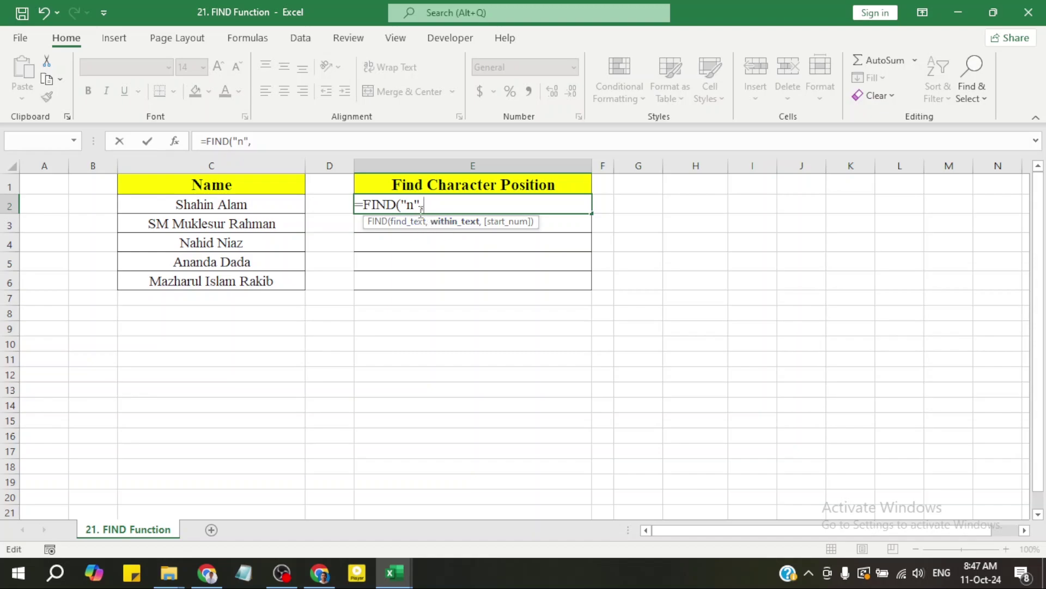
click(227, 204)
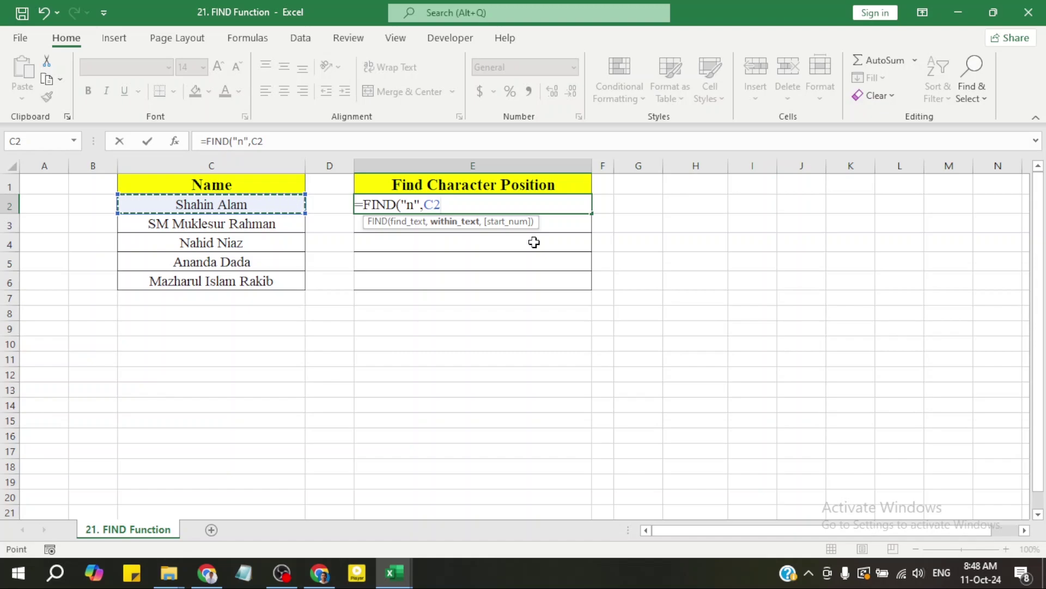
text())
key(Return)
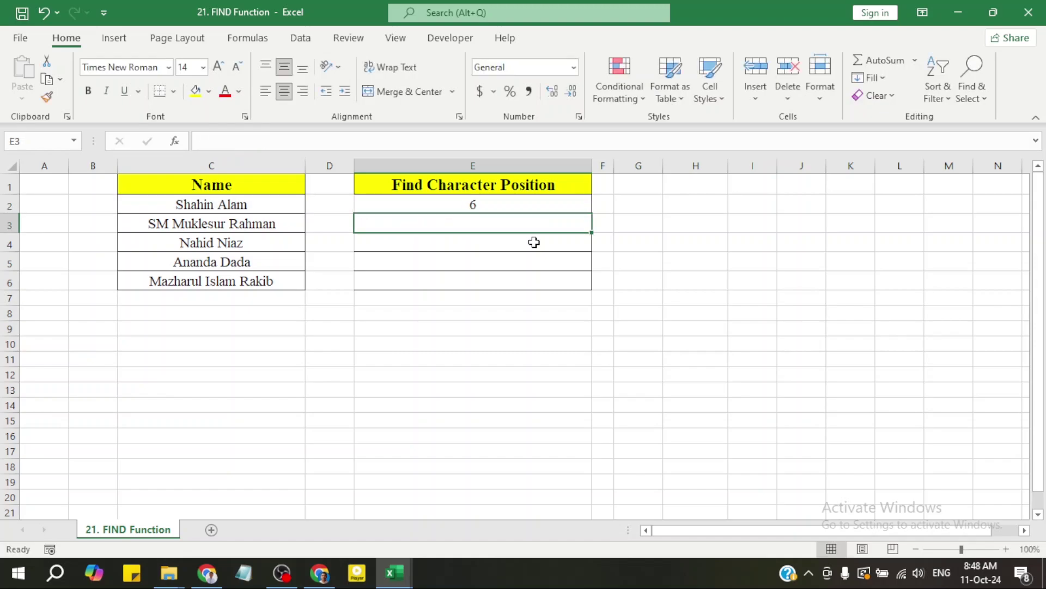
Append another name containing a second lowercase "n" to the full name in cell C2
click(530, 210)
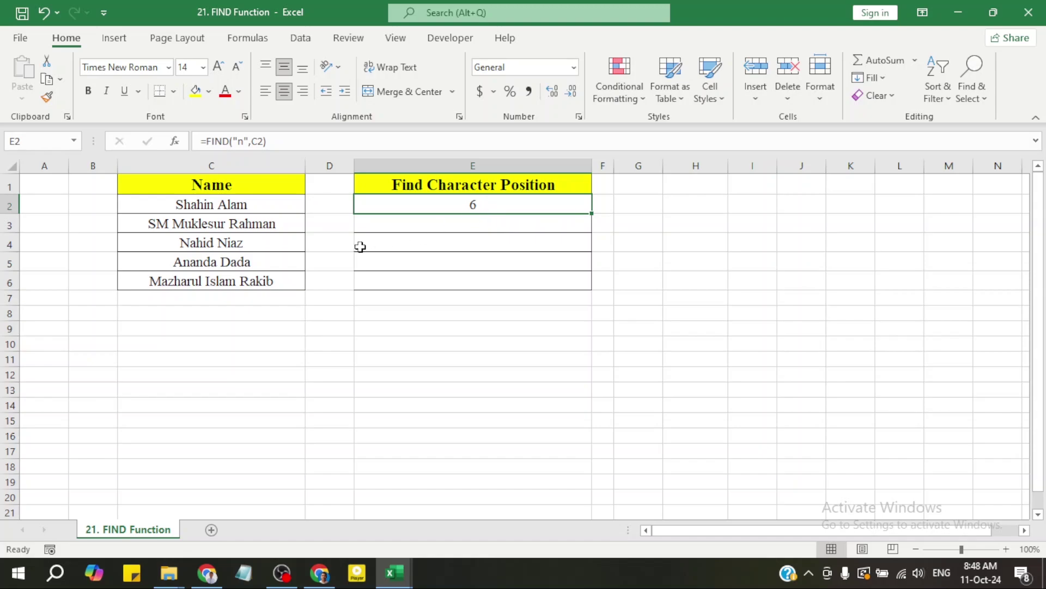
click(249, 205)
double_click(249, 205)
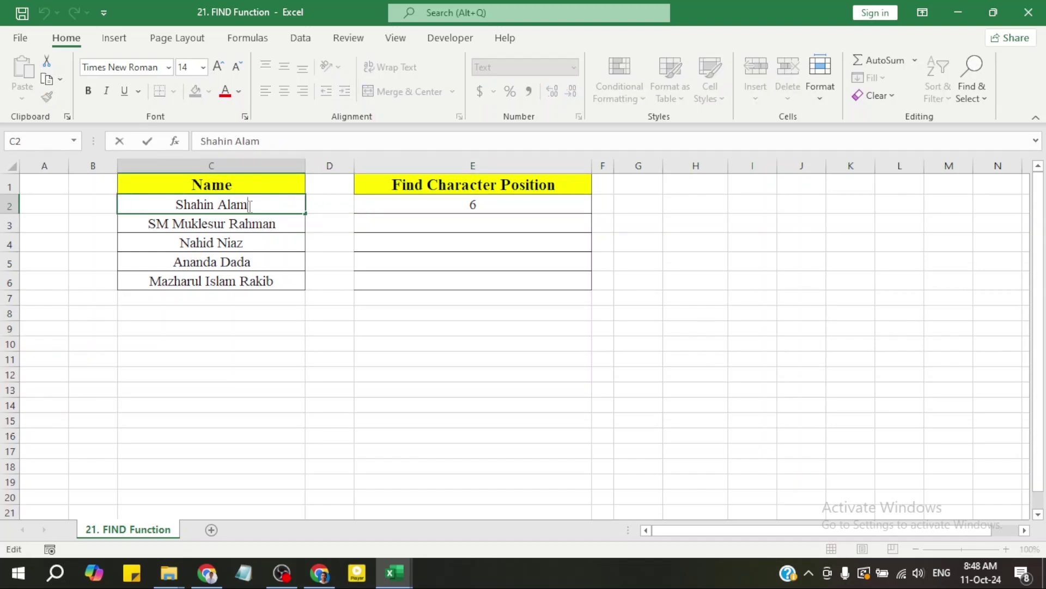
text(N)
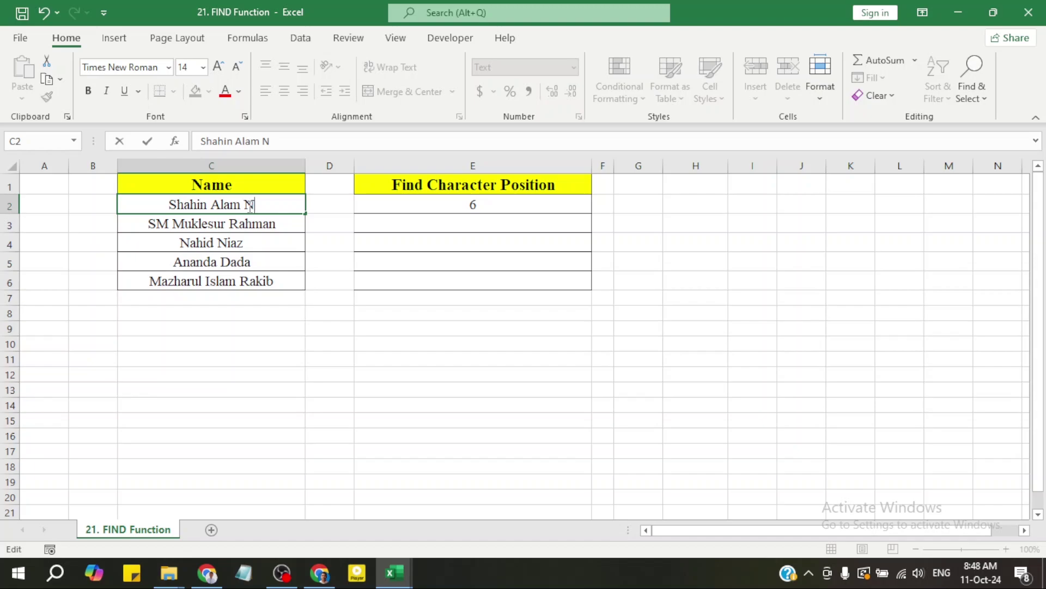
key(BackSpace)
key(BackSpace)
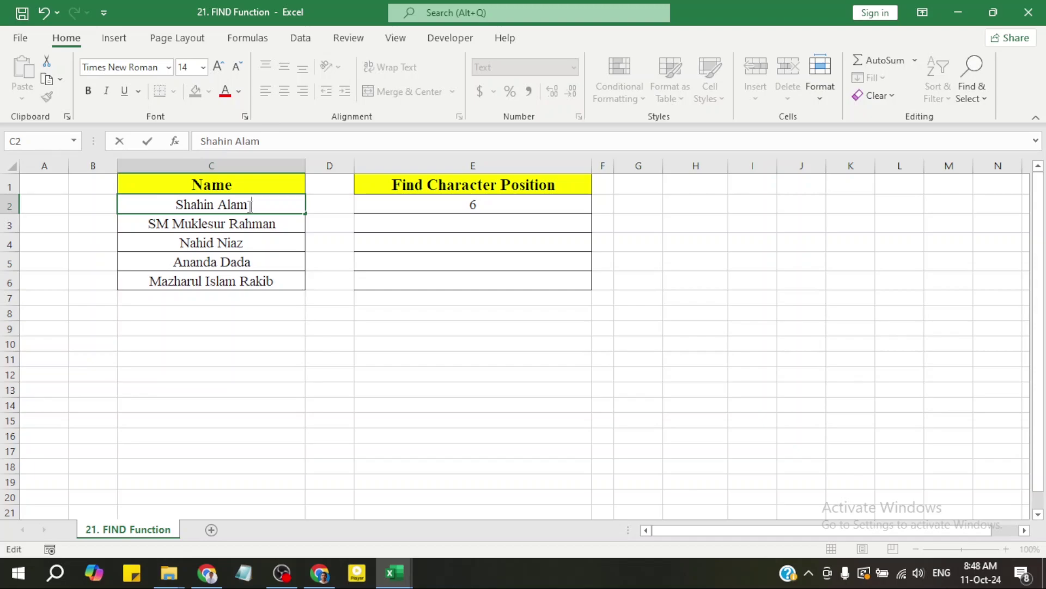
text(m)
key(BackSpace)
text(Mobin)
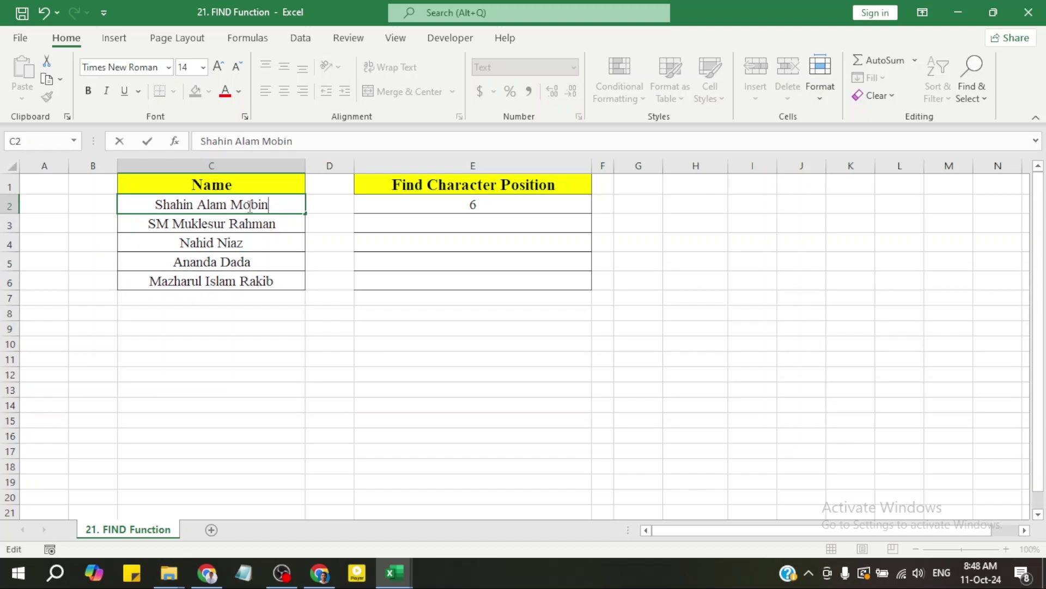
key(Return)
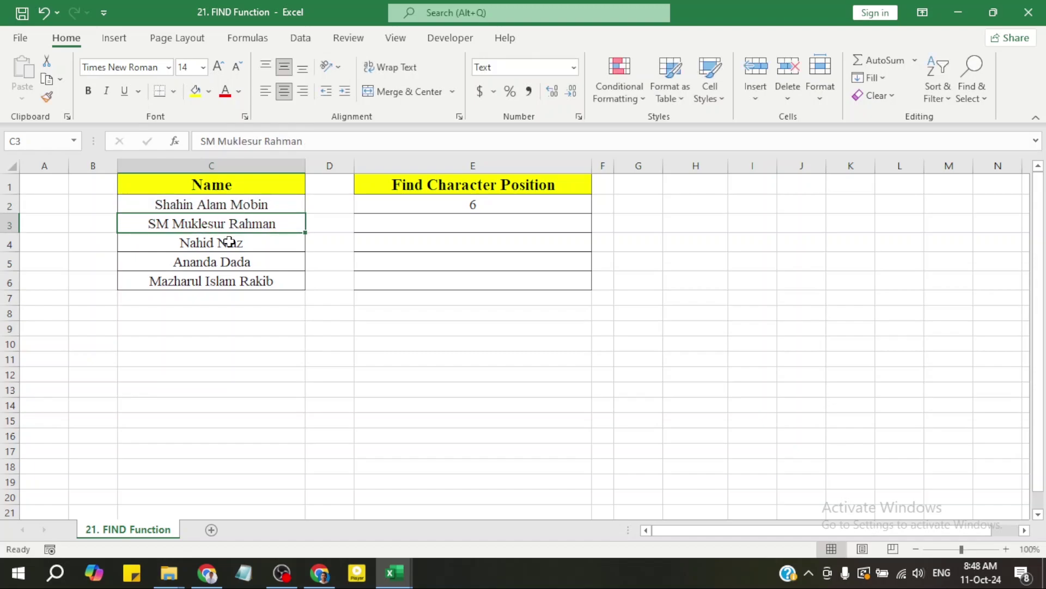
Recheck the FIND formula in E2 against the extended name and clear the cell
click(423, 209)
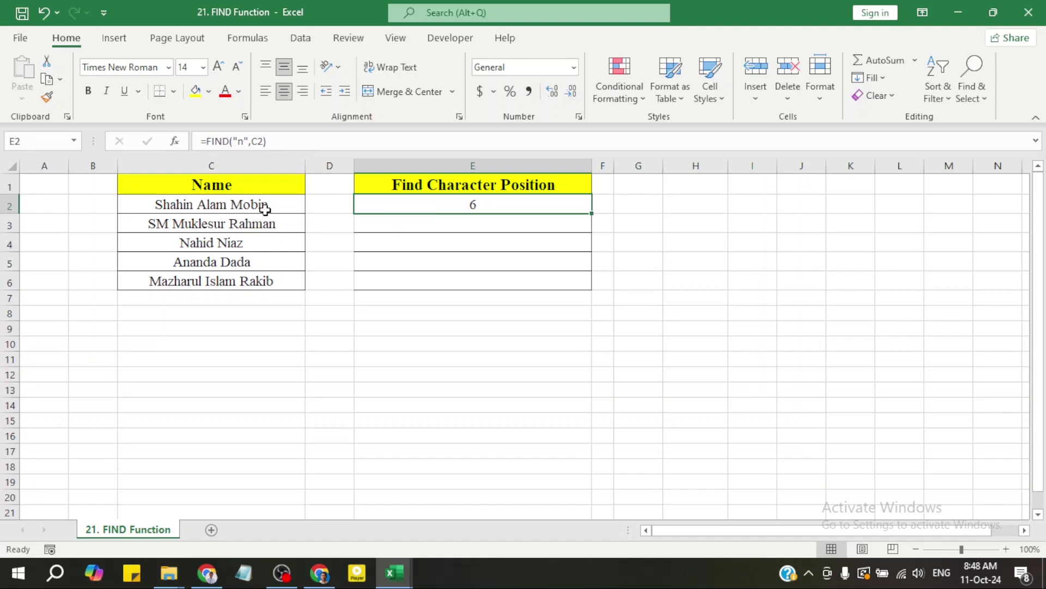
click(463, 223)
click(487, 201)
double_click(480, 204)
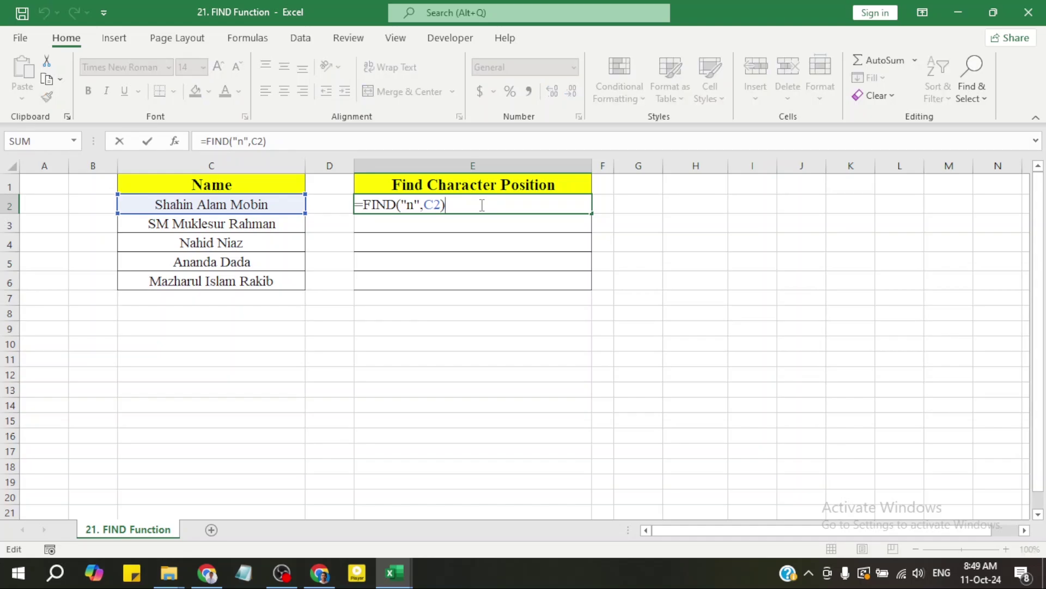
key(Return)
click(482, 205)
double_click(482, 205)
key(Return)
click(478, 202)
key(Delete)
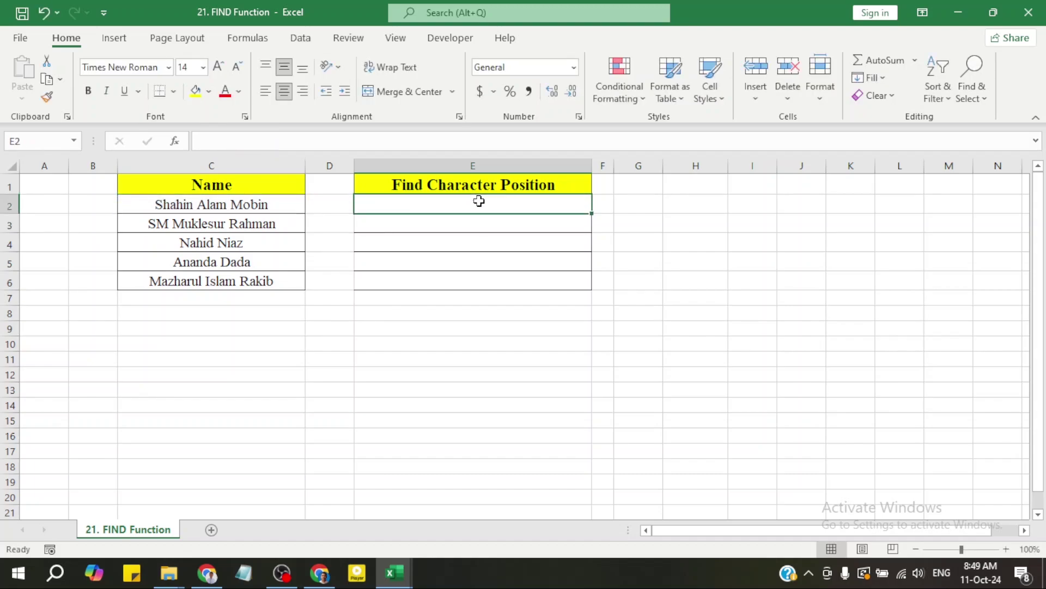
Start a new FIND formula in cell E2 with lowercase "n" as find_text and C2 as within_text
click(469, 227)
click(469, 201)
text(=)
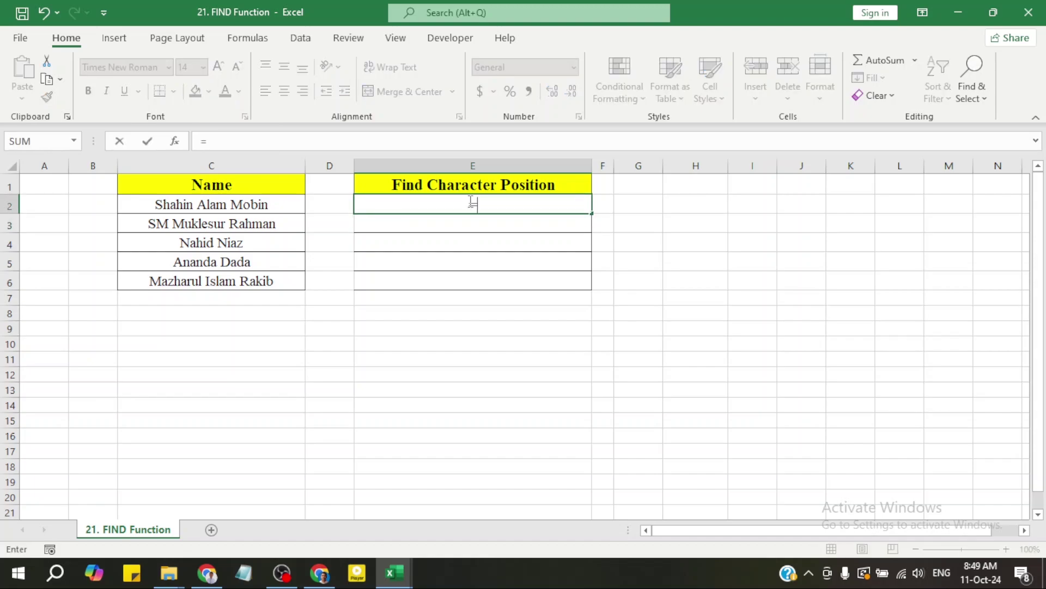
text(find)
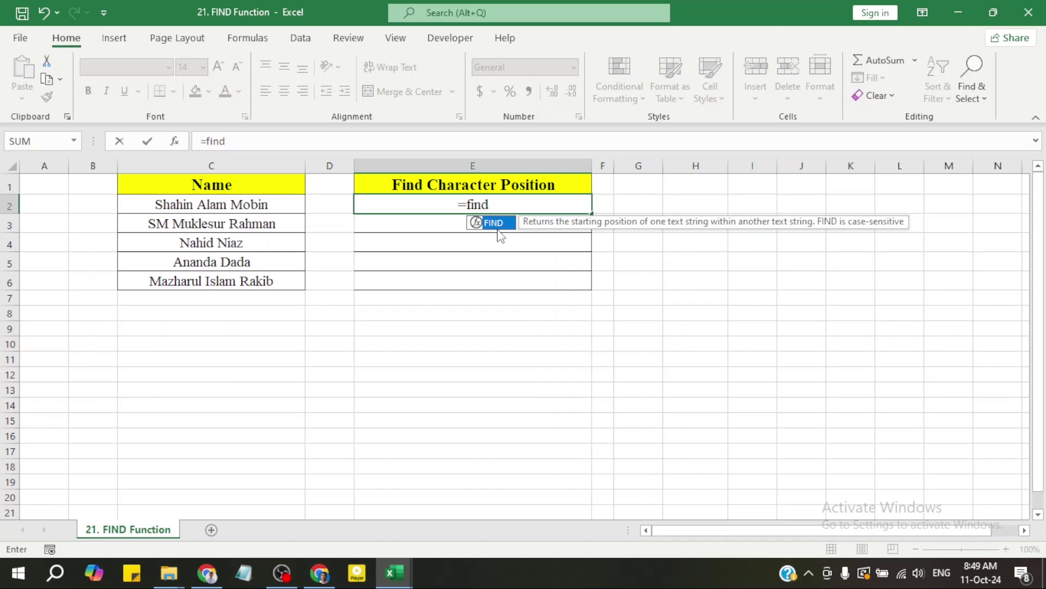
double_click(496, 224)
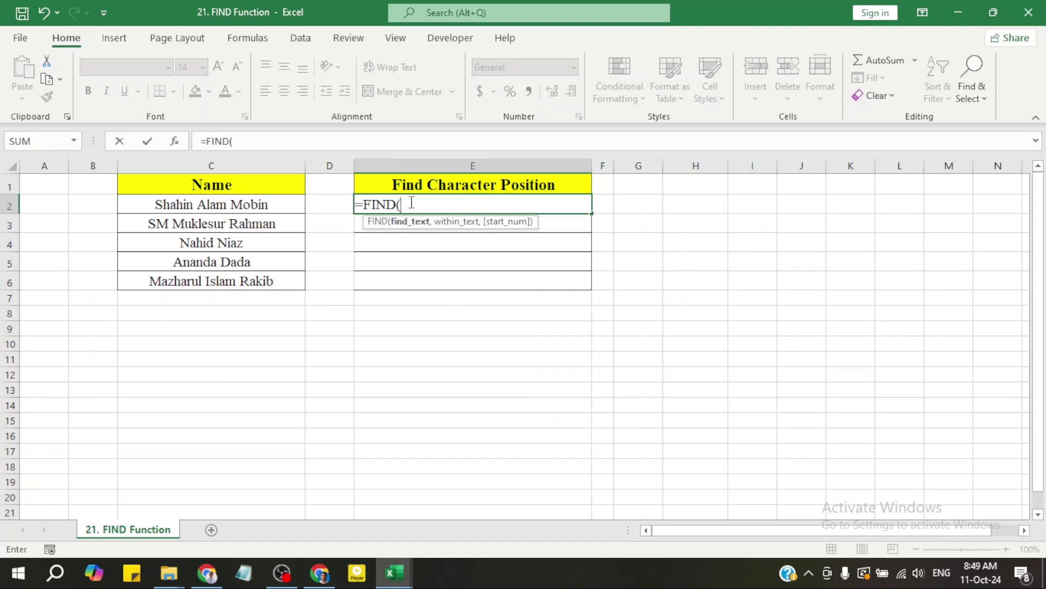
text("n",)
click(268, 207)
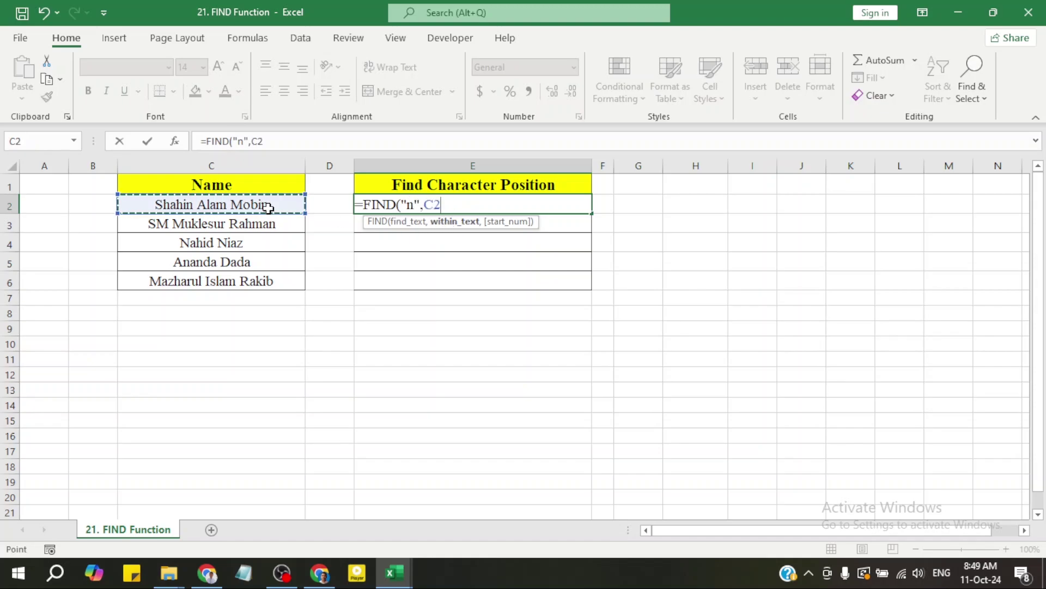
Complete the E2 formula as =FIND("n",C2,7) with a start_num of 7, and compare it with the name in C2
text(,)
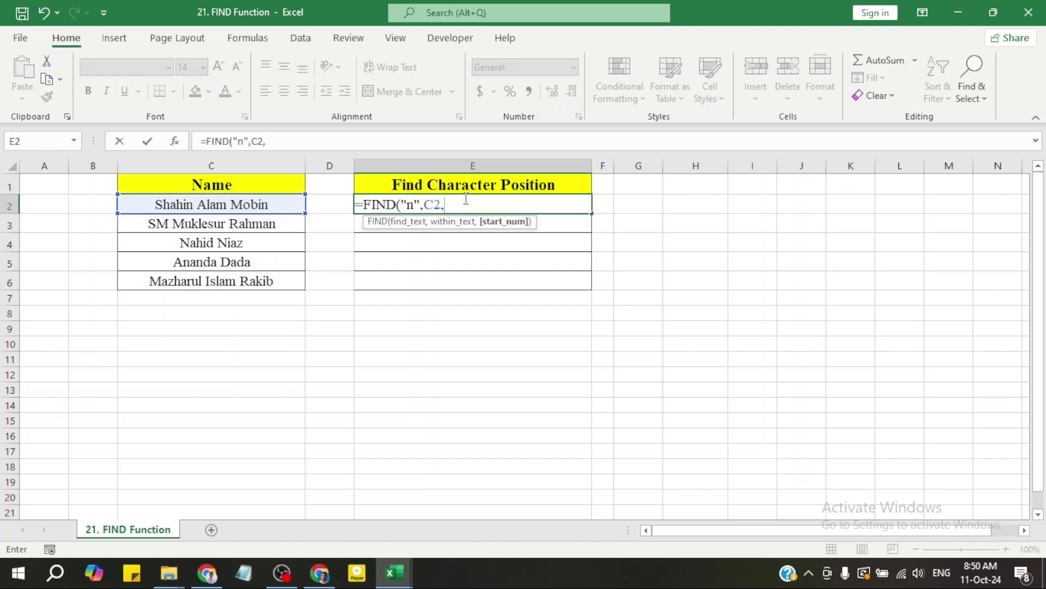
text(7))
key(Return)
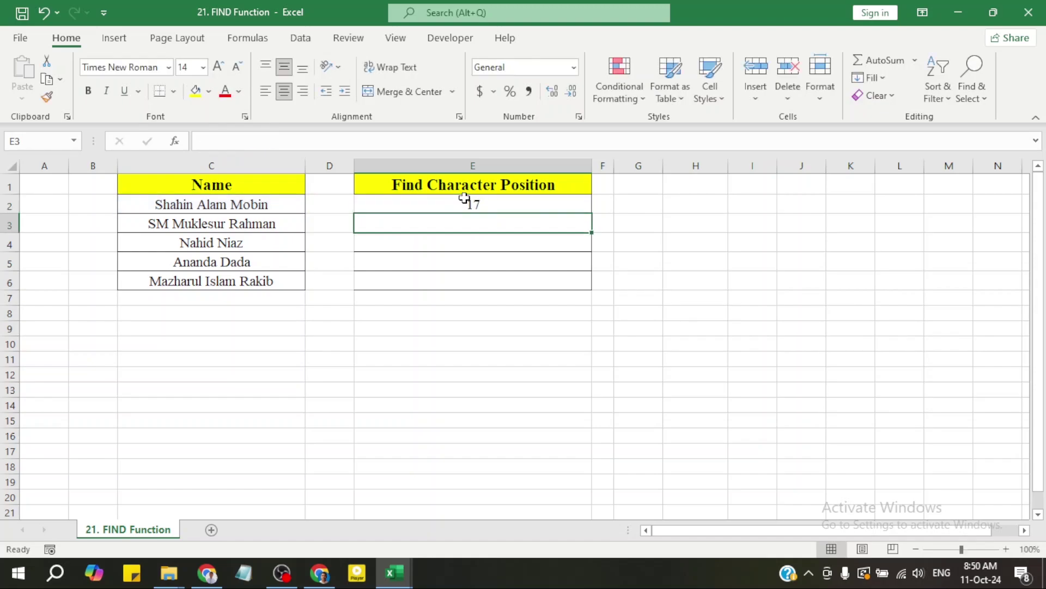
click(459, 202)
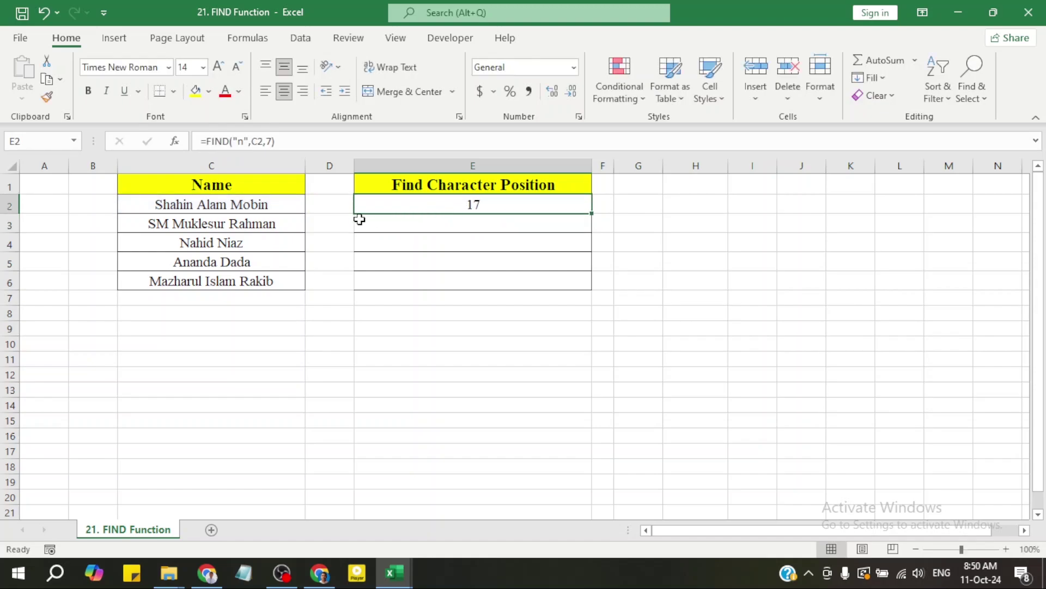
click(282, 203)
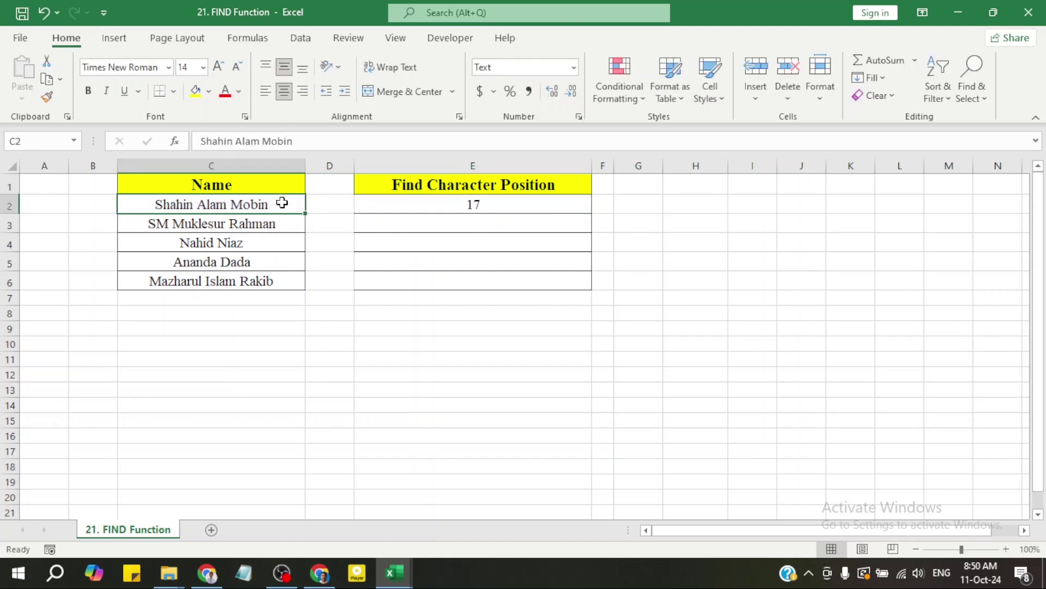
click(481, 216)
click(482, 204)
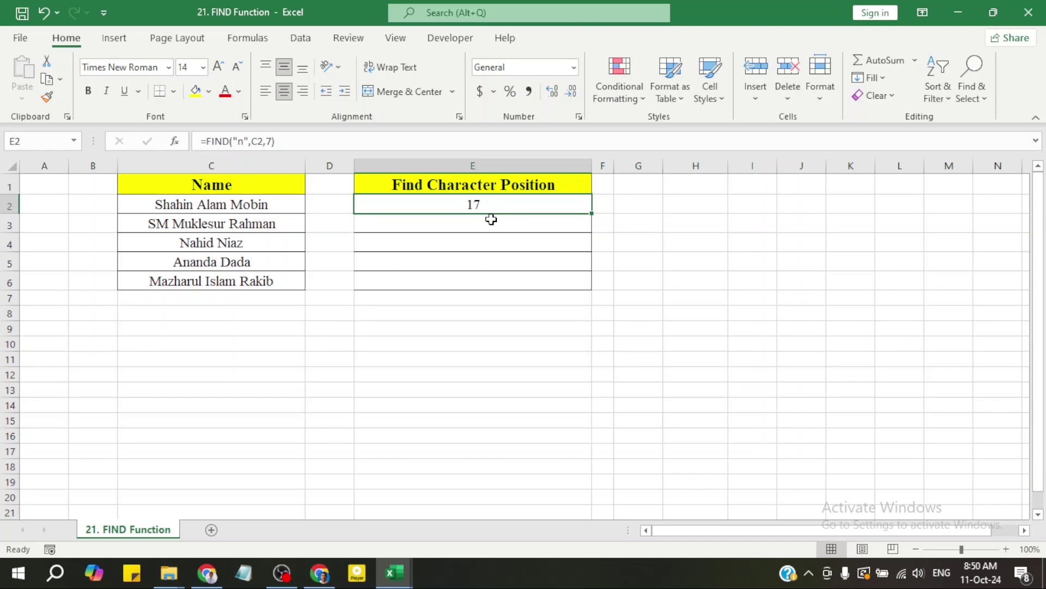
Start a FIND formula in cell E3 with an opening quotation mark for find_text, and dismiss the formula error alert
click(492, 219)
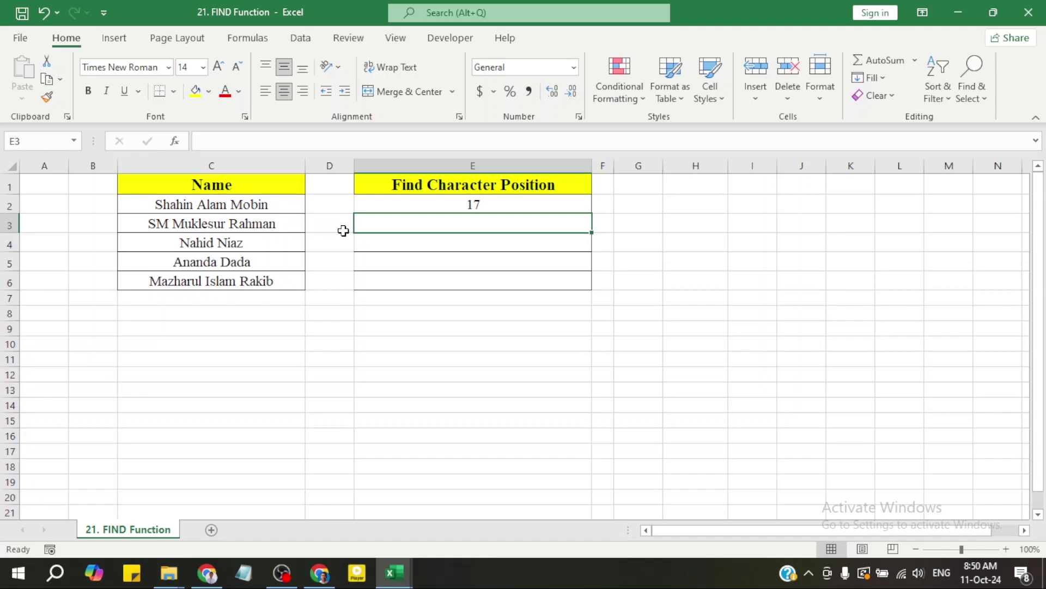
text(=)
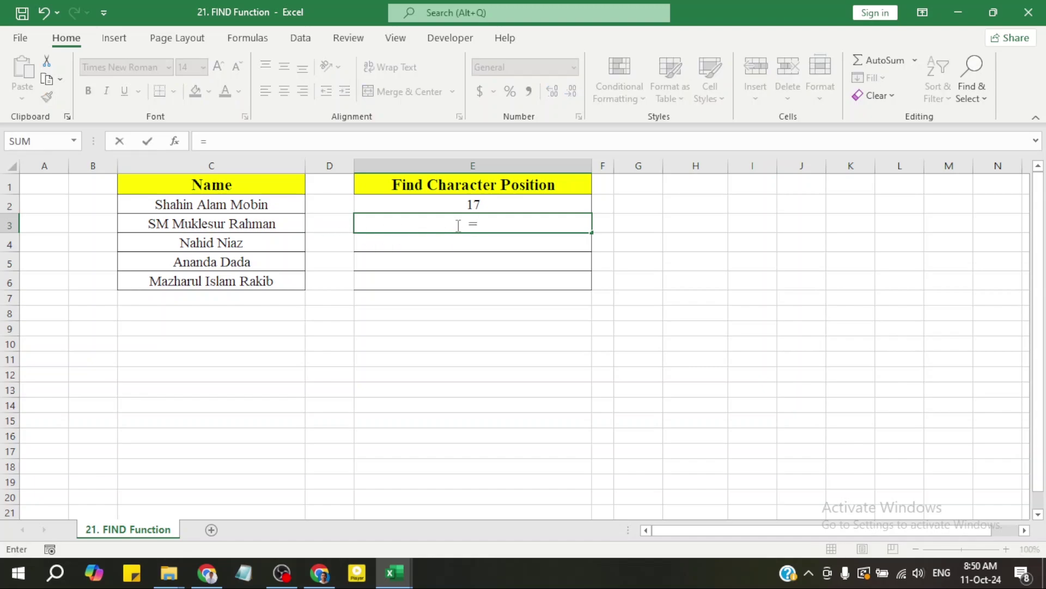
text(find)
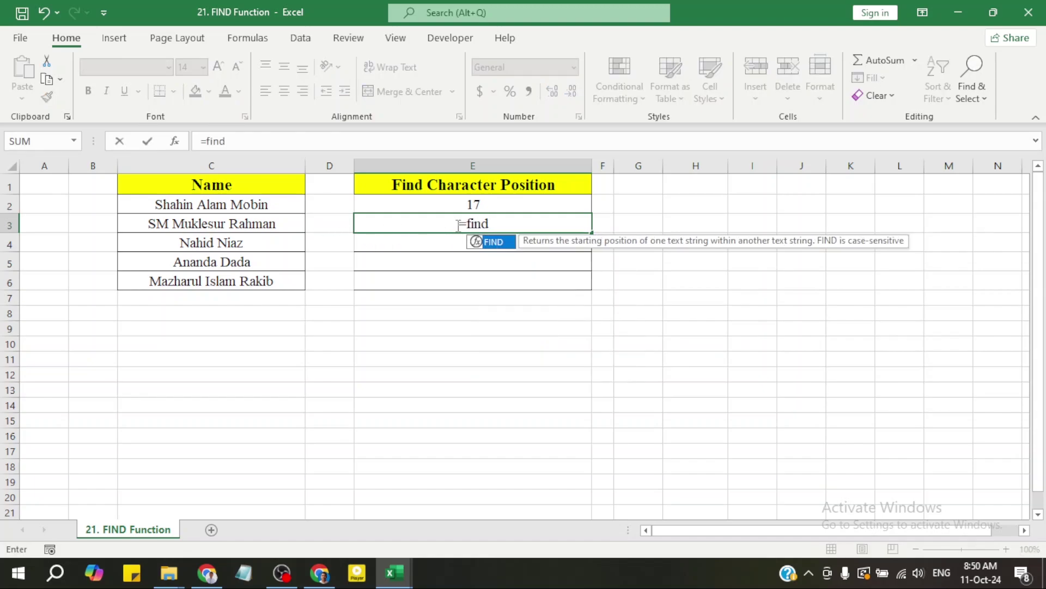
double_click(493, 242)
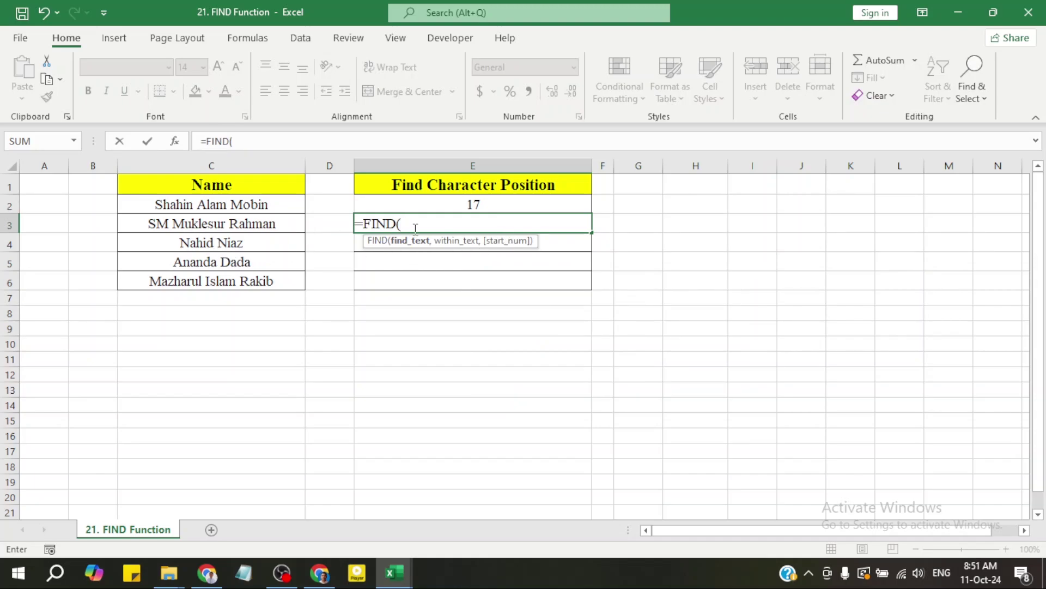
text(" ")
key(Return)
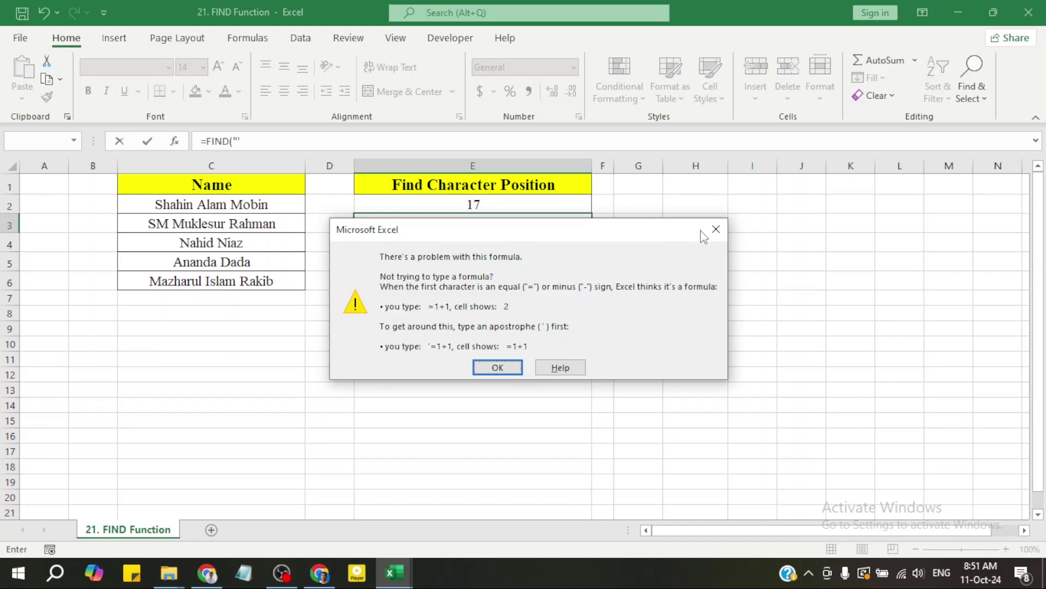
click(708, 231)
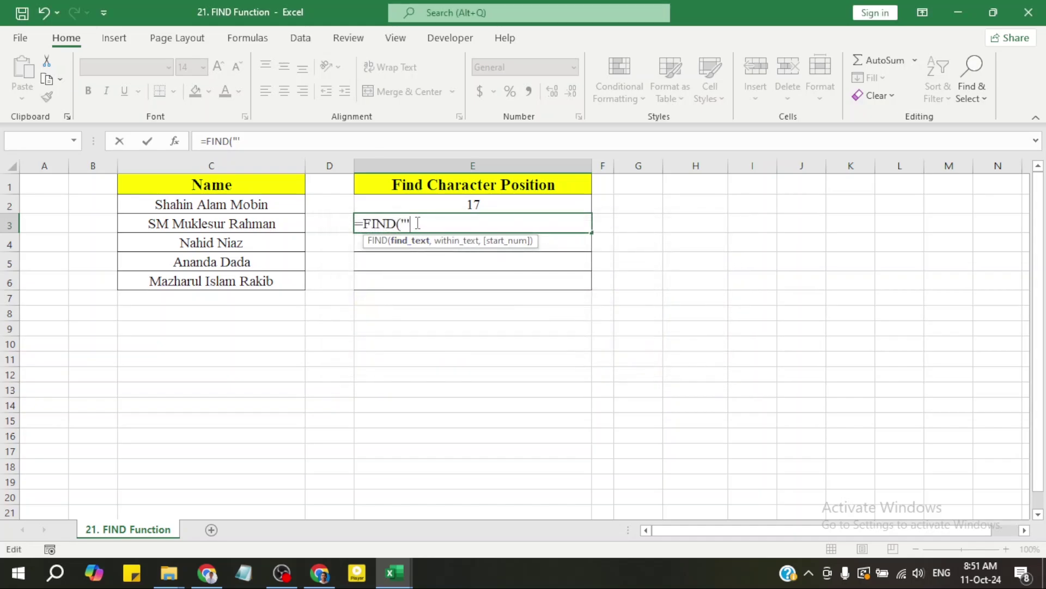
Correct and complete the E3 formula as =FIND("M",C3,3), using uppercase M and a start_num of 3
key(BackSpace)
text("m)
key(BackSpace)
text(M",)
click(251, 227)
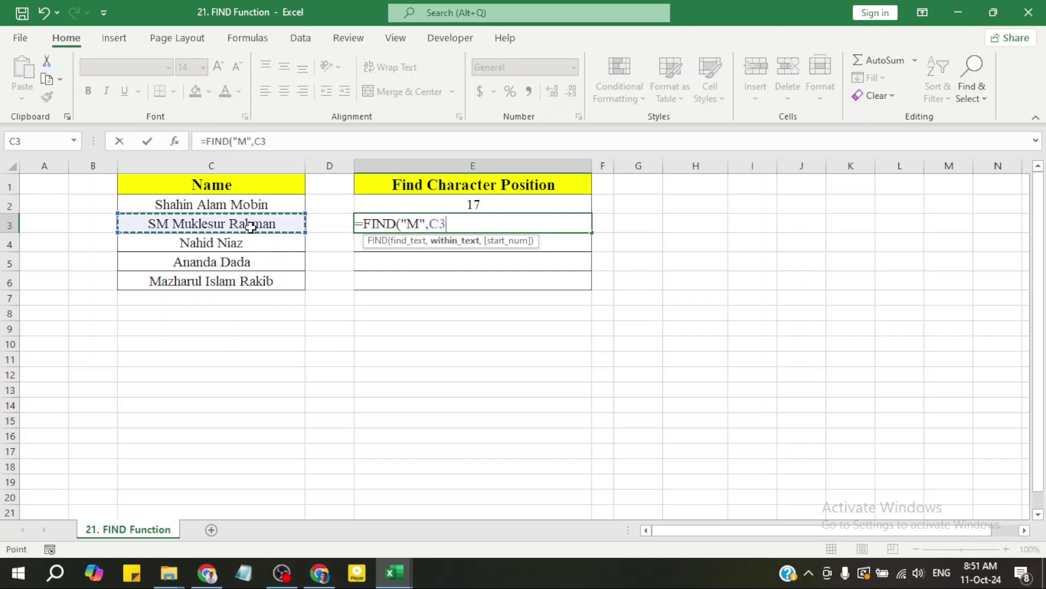
text(,)
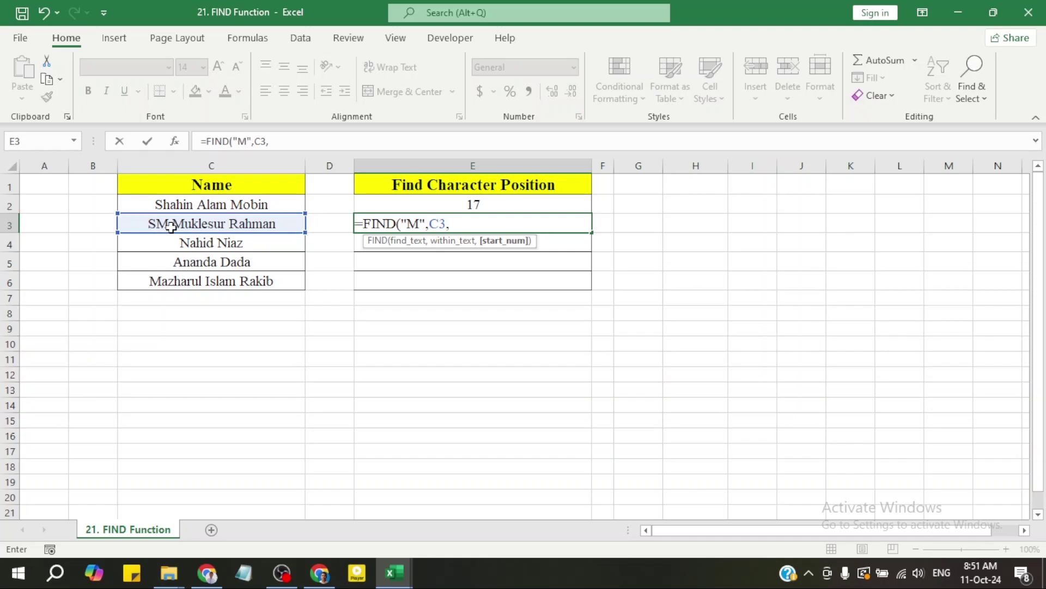
text(3)
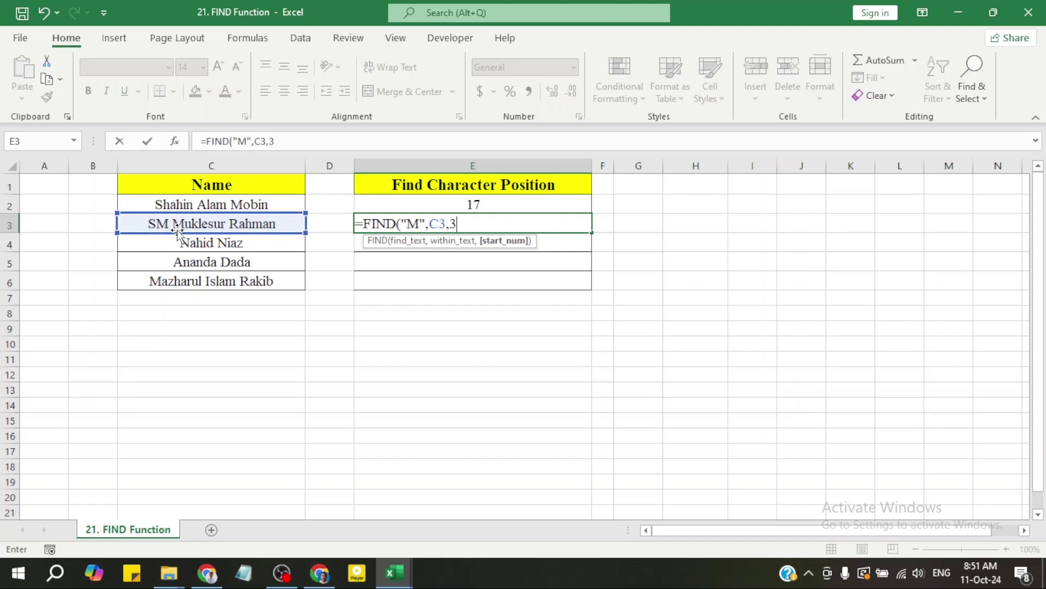
text())
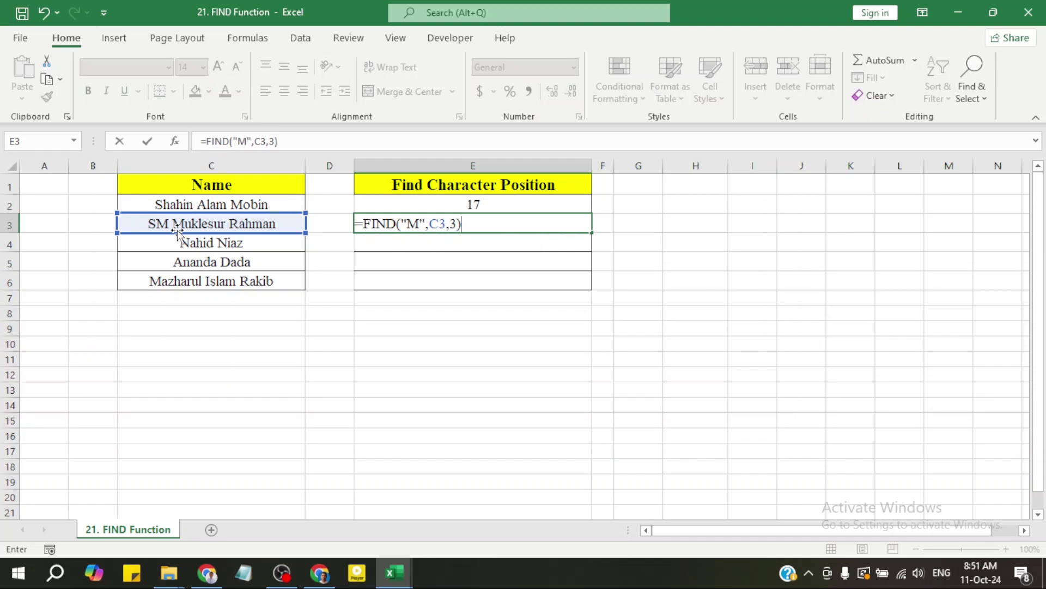
key(Return)
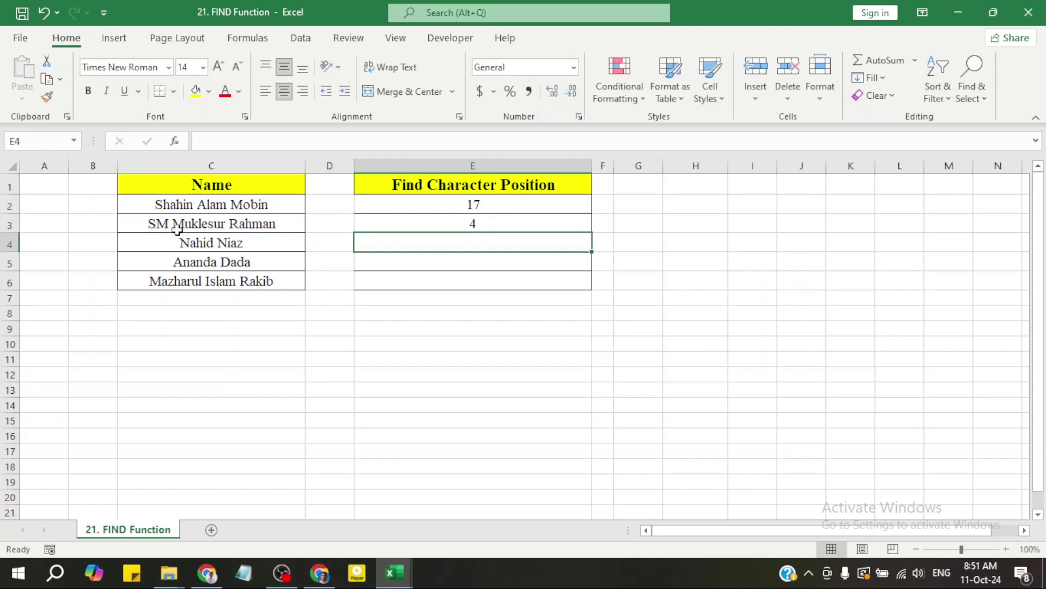
click(462, 220)
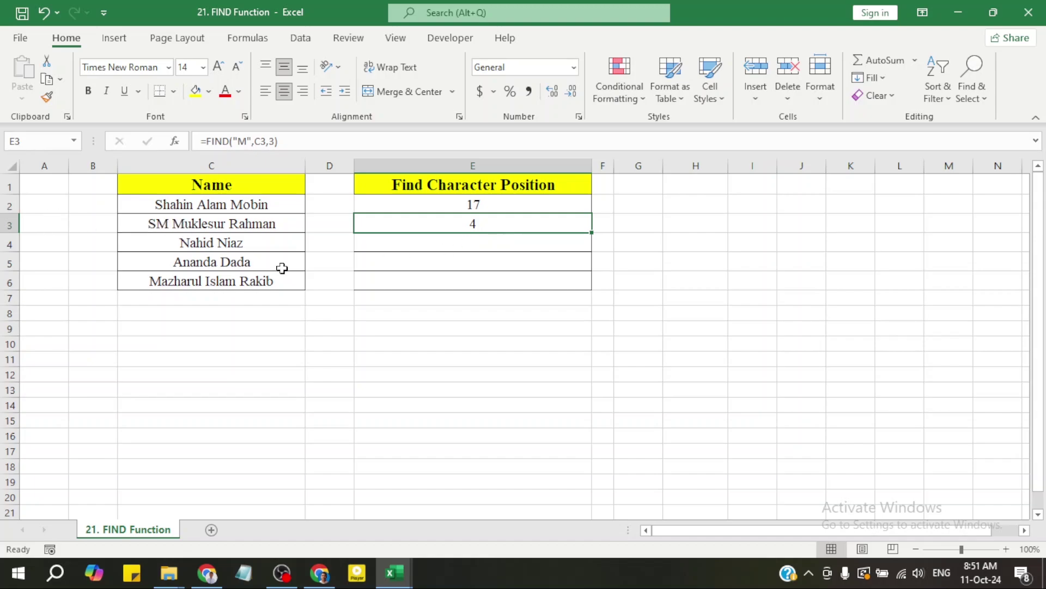
Start a FIND formula in cell E4 with an opening quotation mark for find_text, and close the formula error alert
click(459, 243)
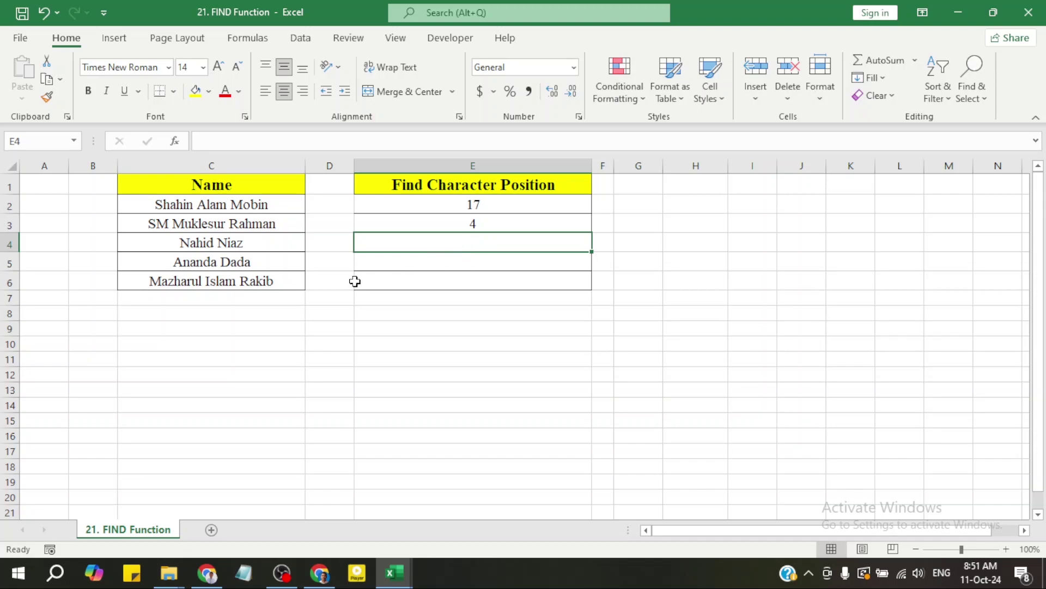
click(455, 267)
click(468, 245)
text(=)
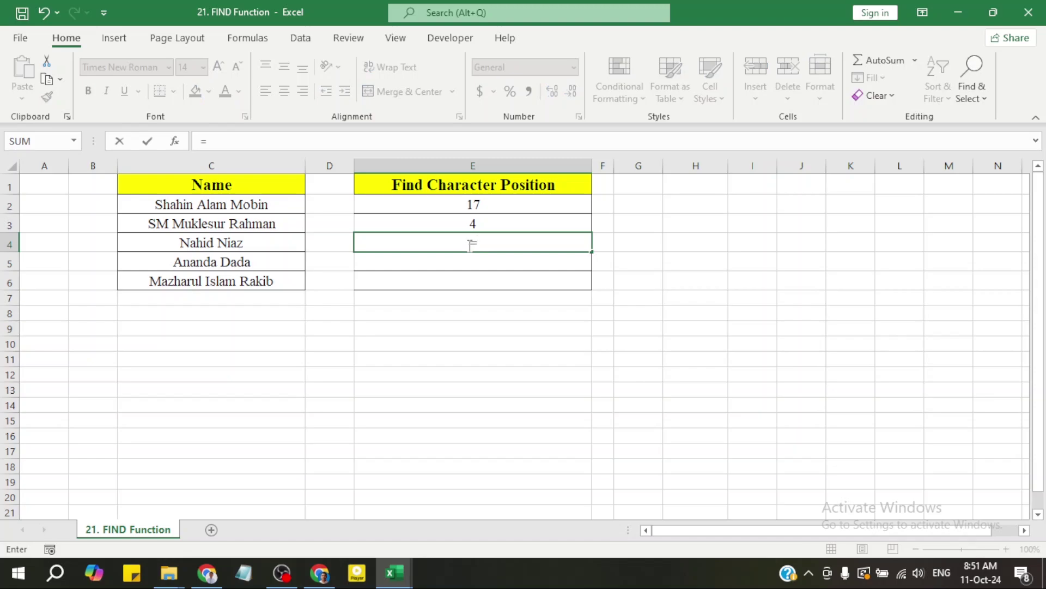
text(find)
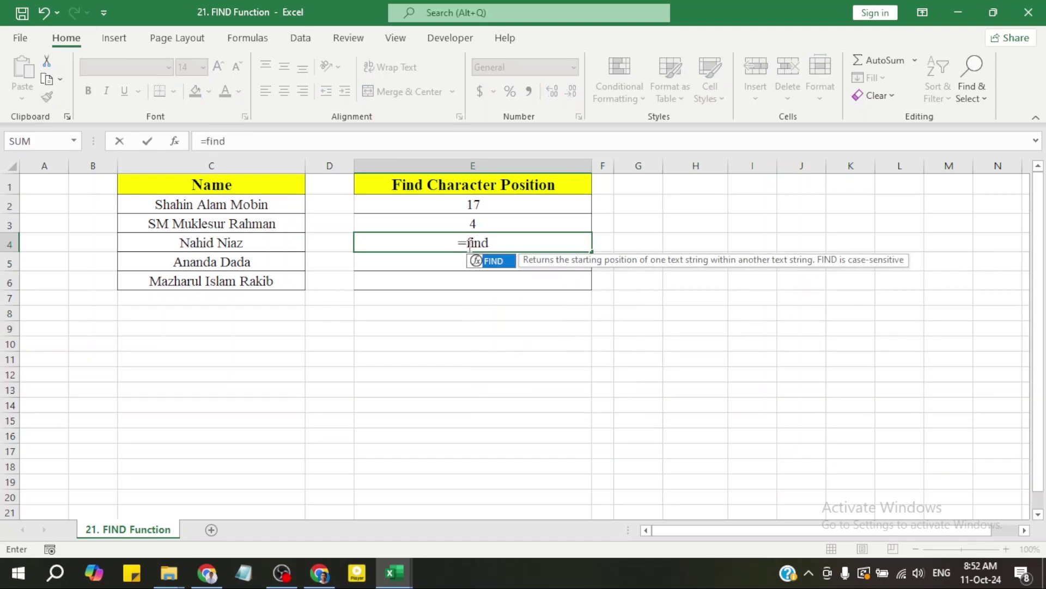
double_click(489, 260)
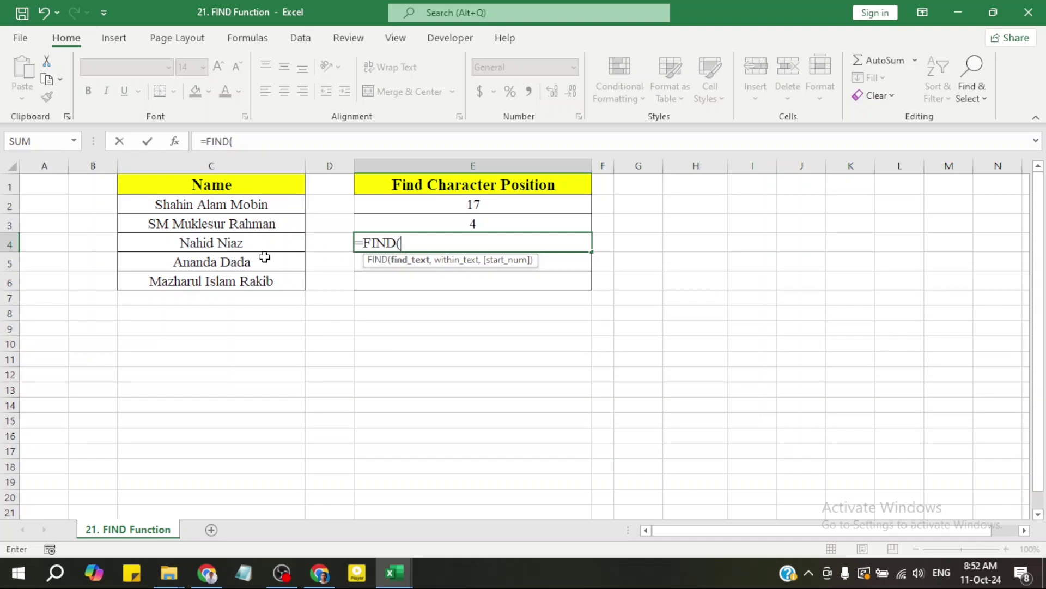
text("")
key(Return)
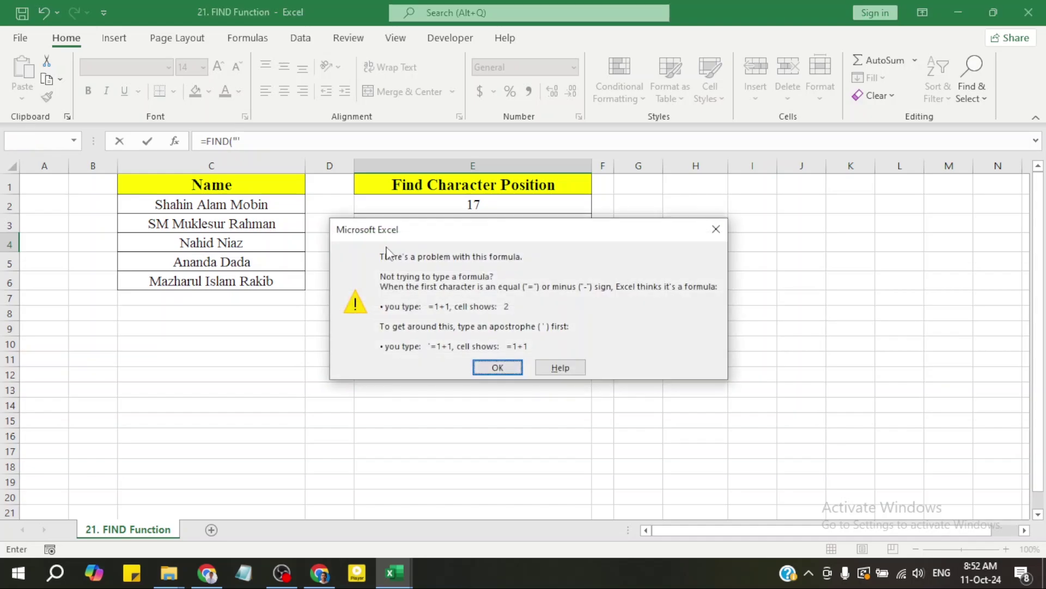
click(716, 229)
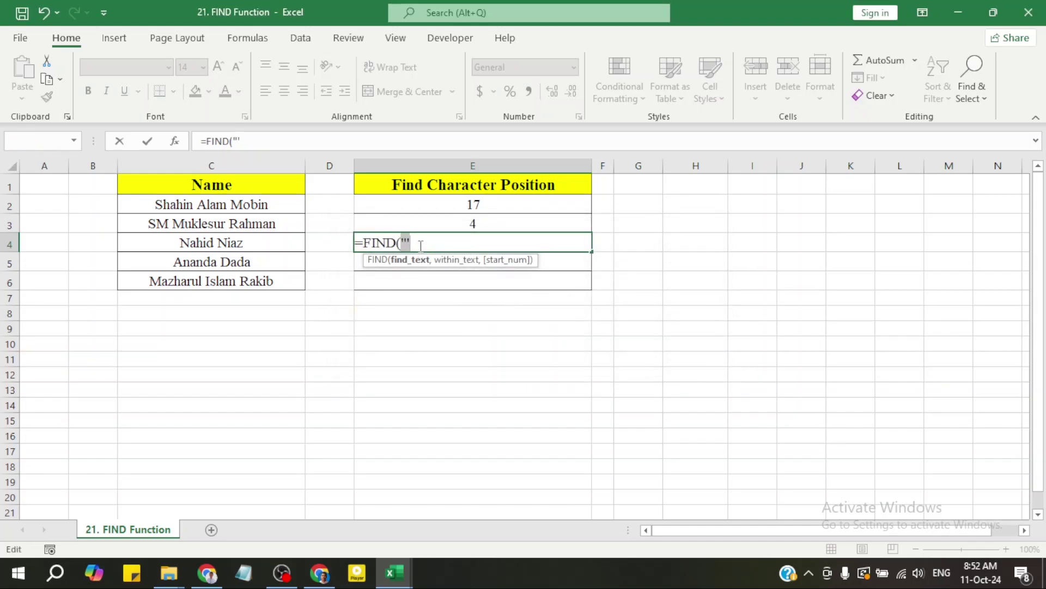
Fix the quotation marks in E4 and complete the formula as =FIND("n",C4), using lowercase n
key(BackSpace)
key(BackSpace)
text("")
key(Left)
text(n)
key(Right)
text(,)
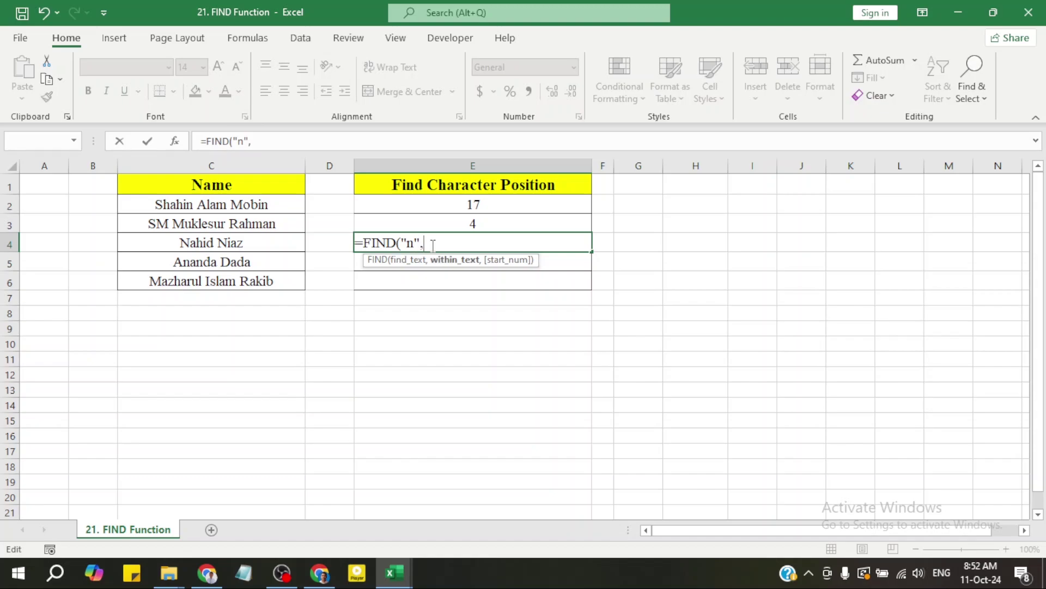
click(251, 240)
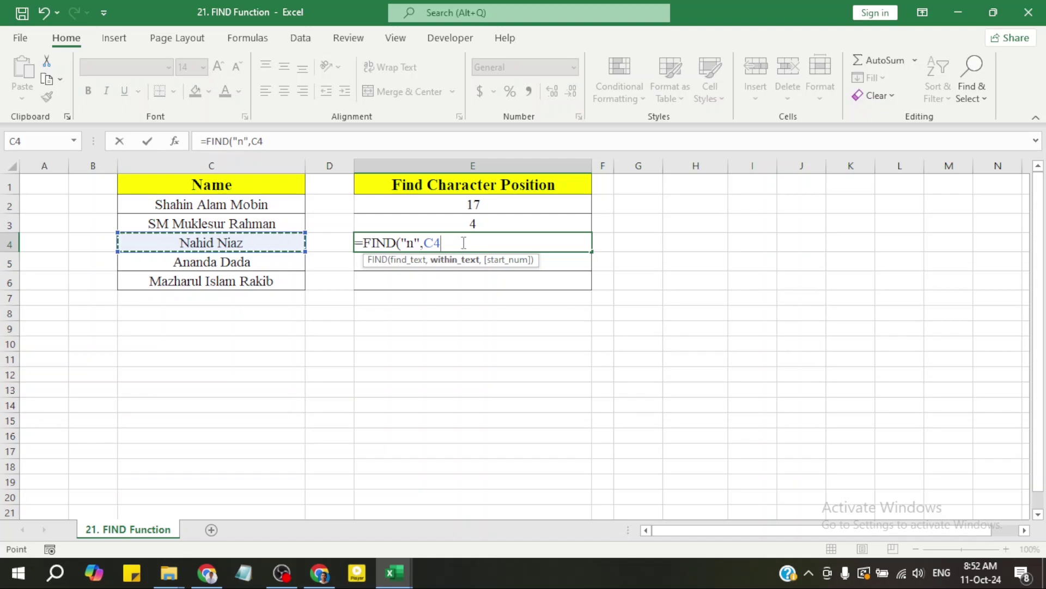
text())
key(Return)
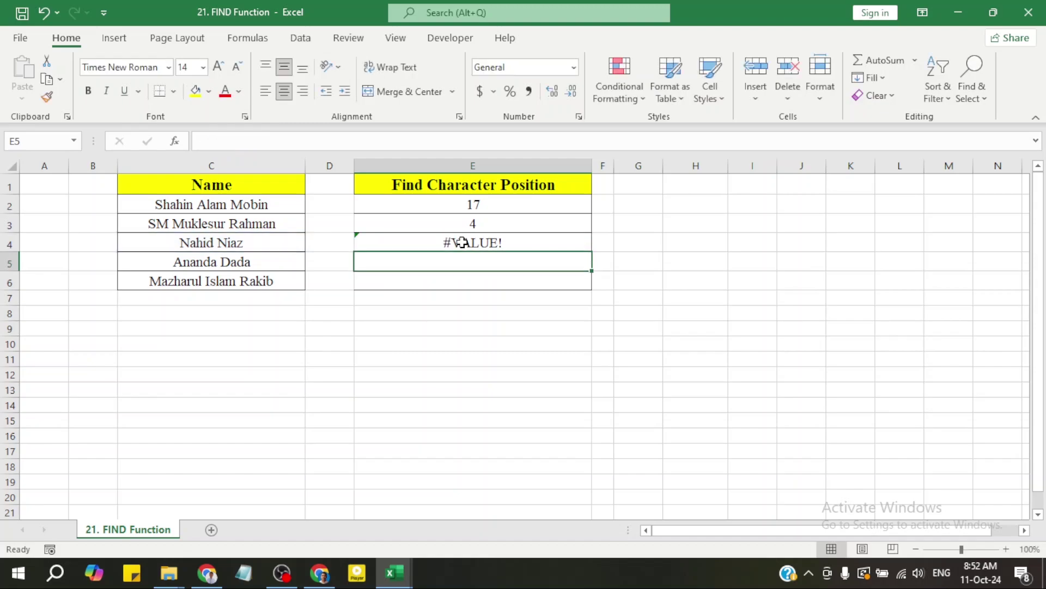
Change the find_text in the E4 formula to uppercase "N" so that it reads =FIND("N",C4)
click(462, 242)
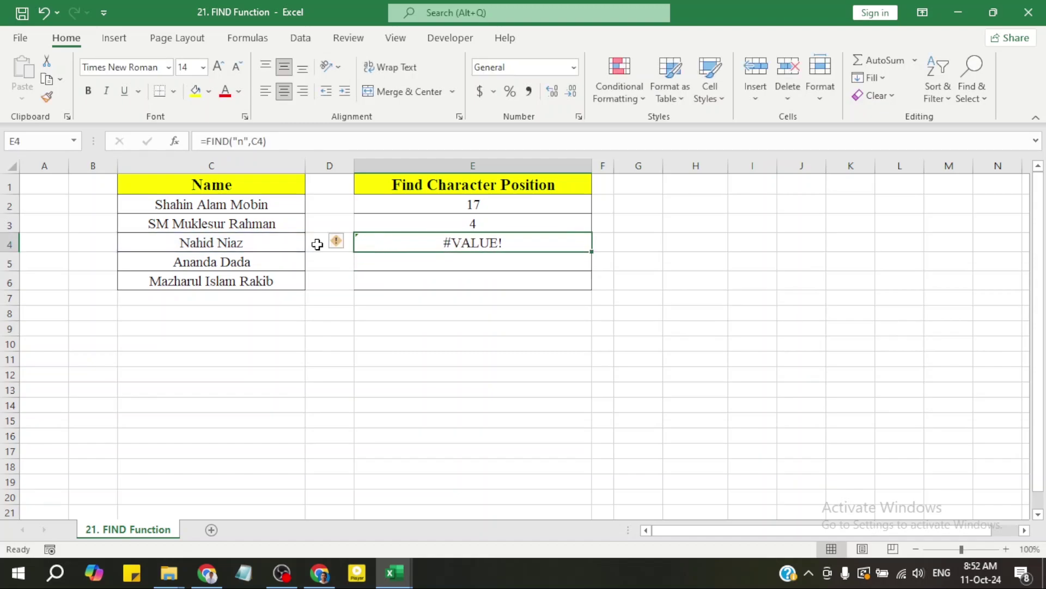
mouse_move(344, 252)
double_click(525, 245)
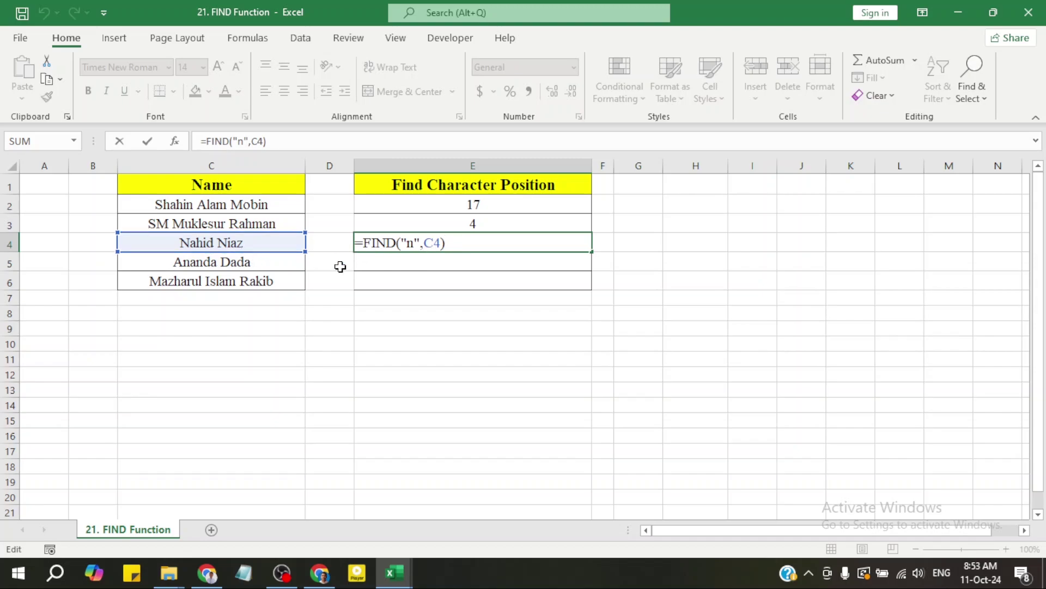
click(415, 244)
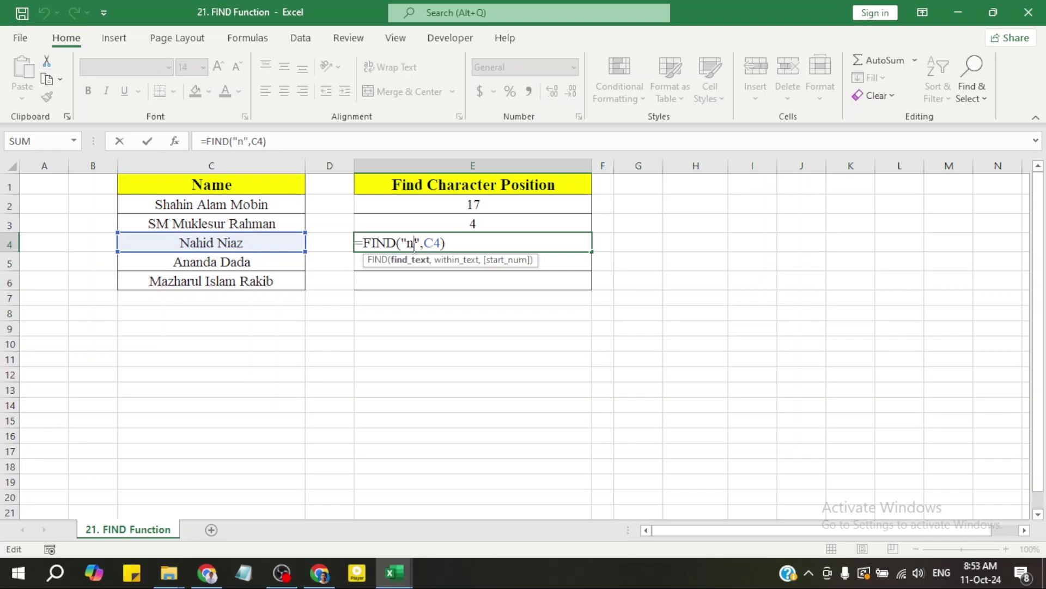
key(BackSpace)
text(N)
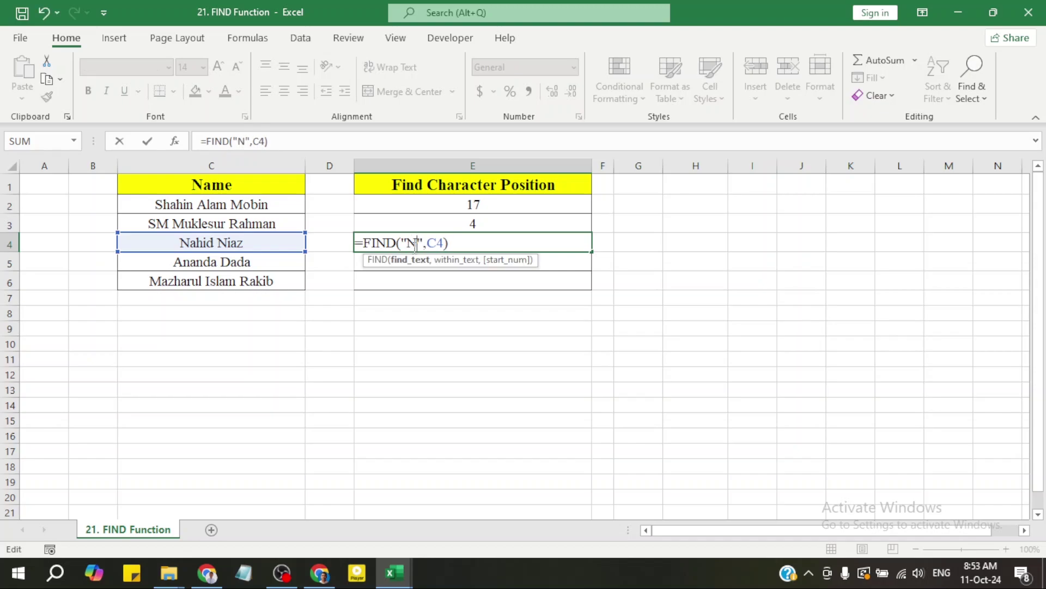
key(Return)
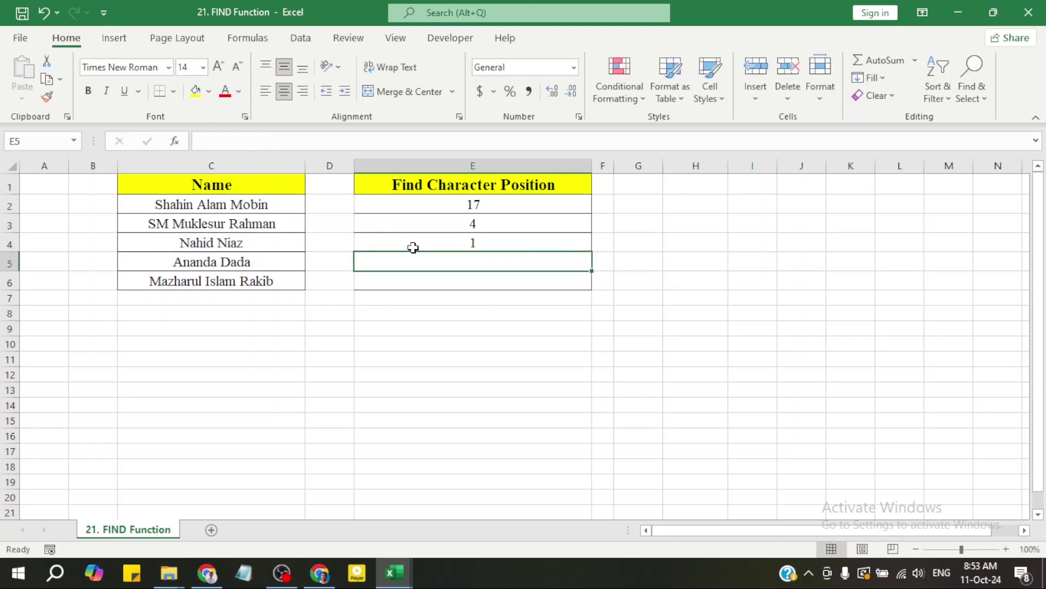
Enter the formula =FIND("D",C5) in cell E5, using uppercase D and leaving out the start_num argument
click(484, 243)
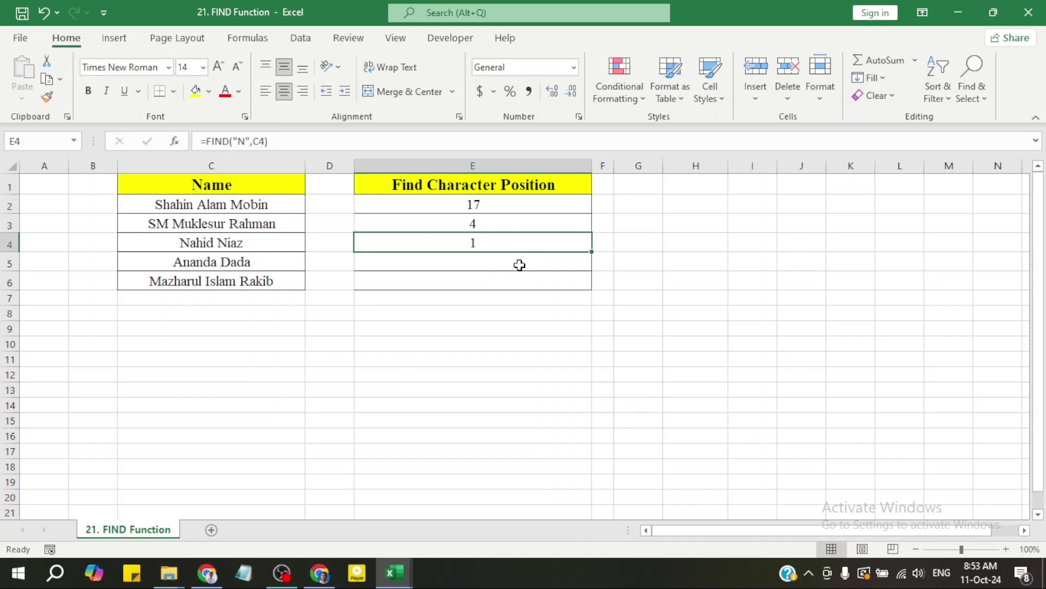
click(470, 263)
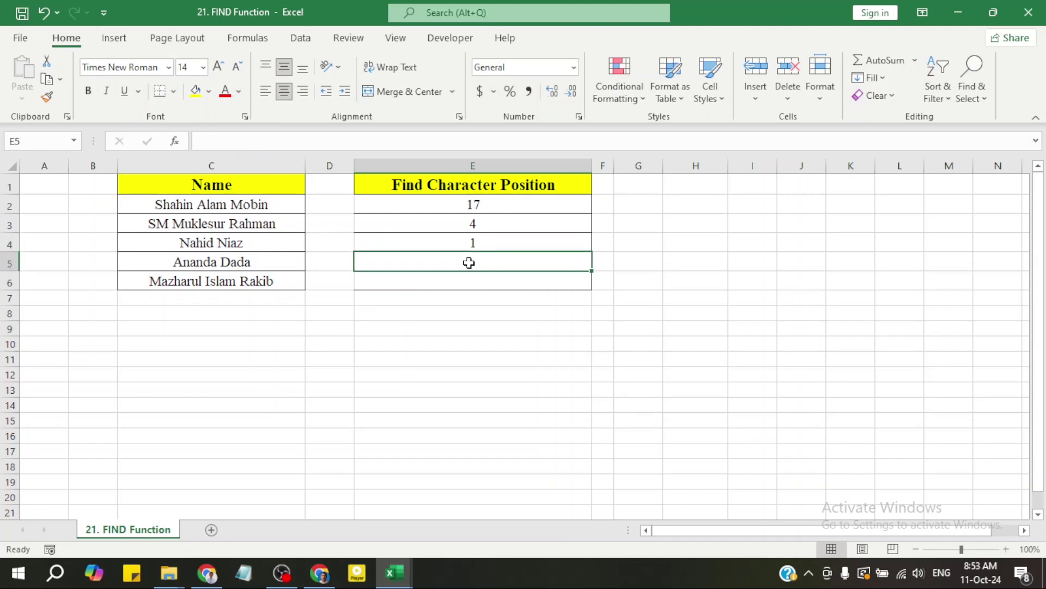
text(=)
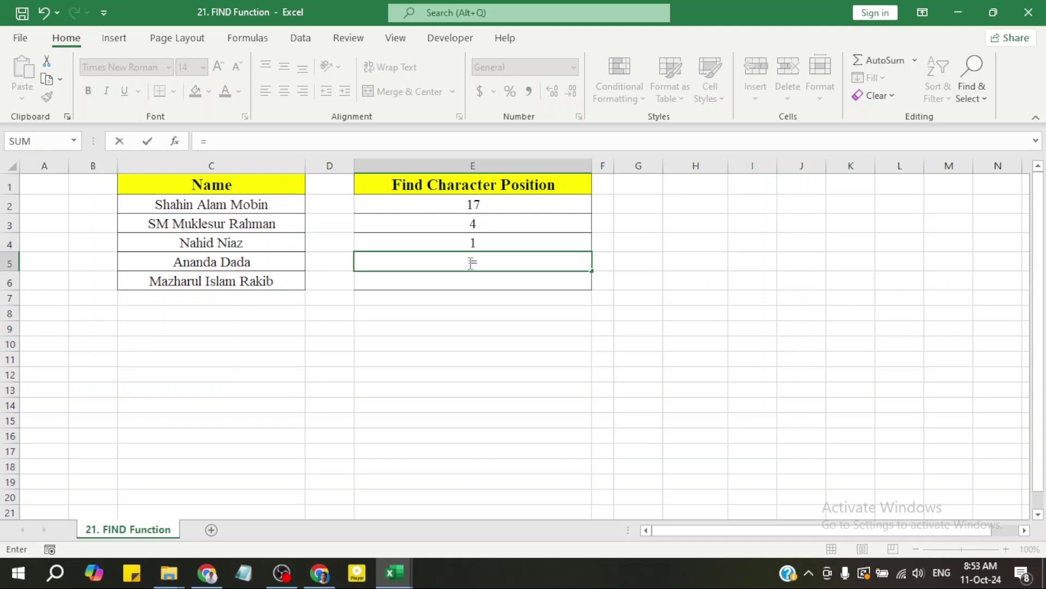
text(FIND)
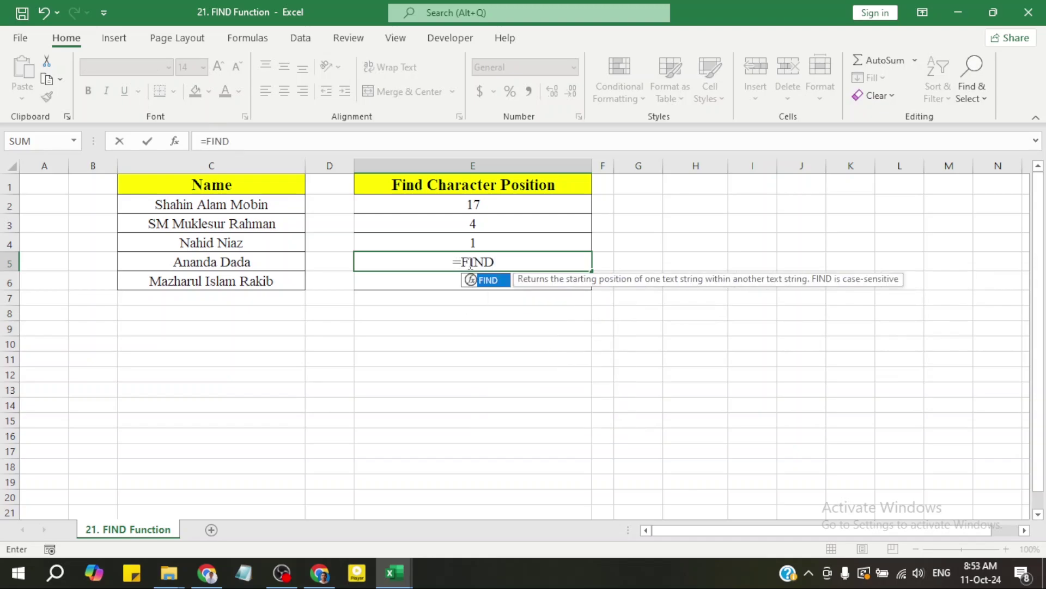
double_click(489, 281)
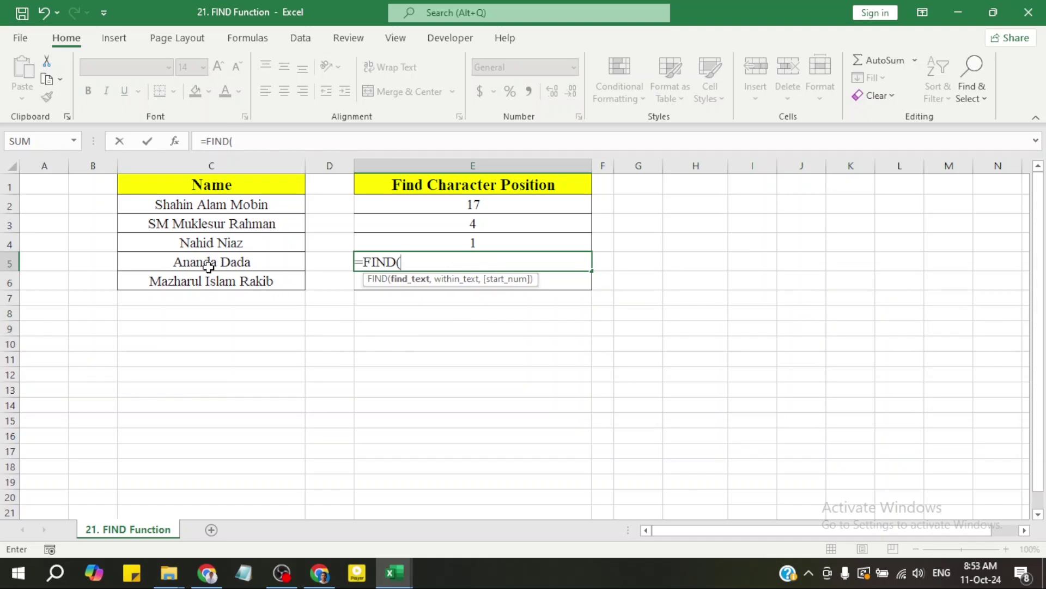
text("d)
key(BackSpace)
text(D",)
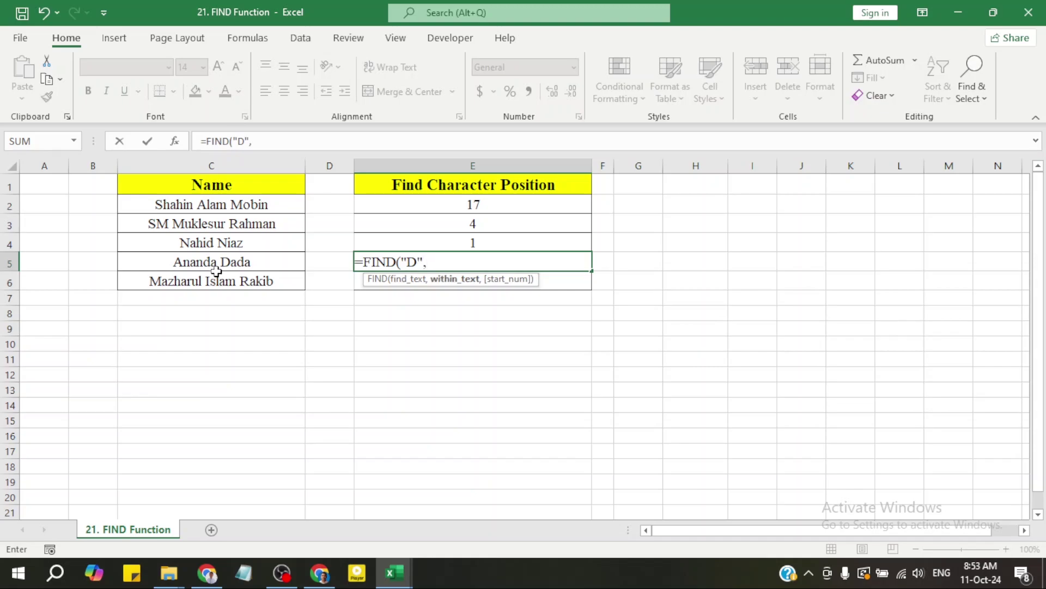
click(259, 269)
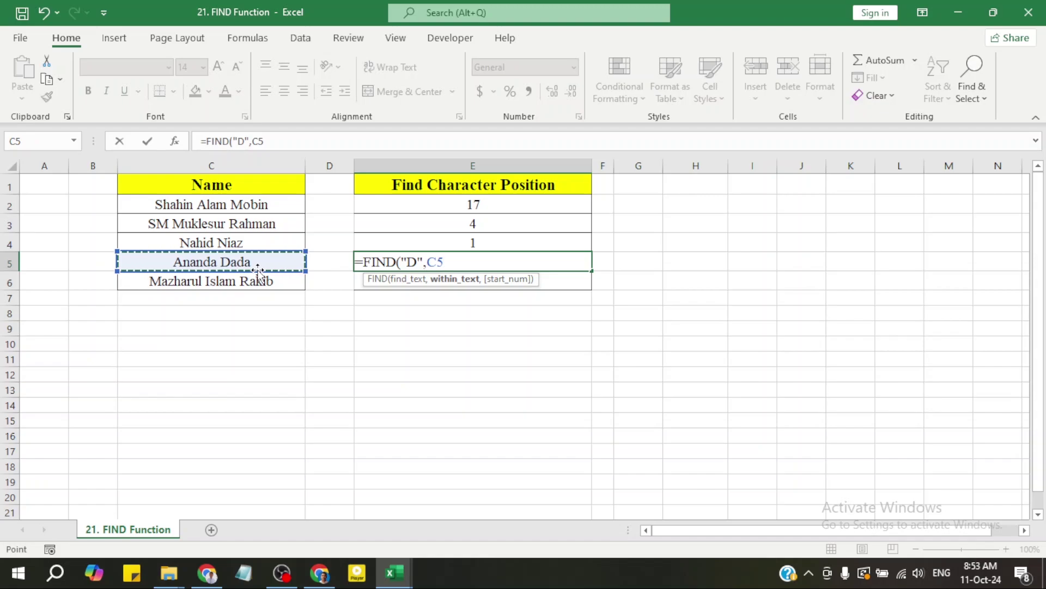
text(,)
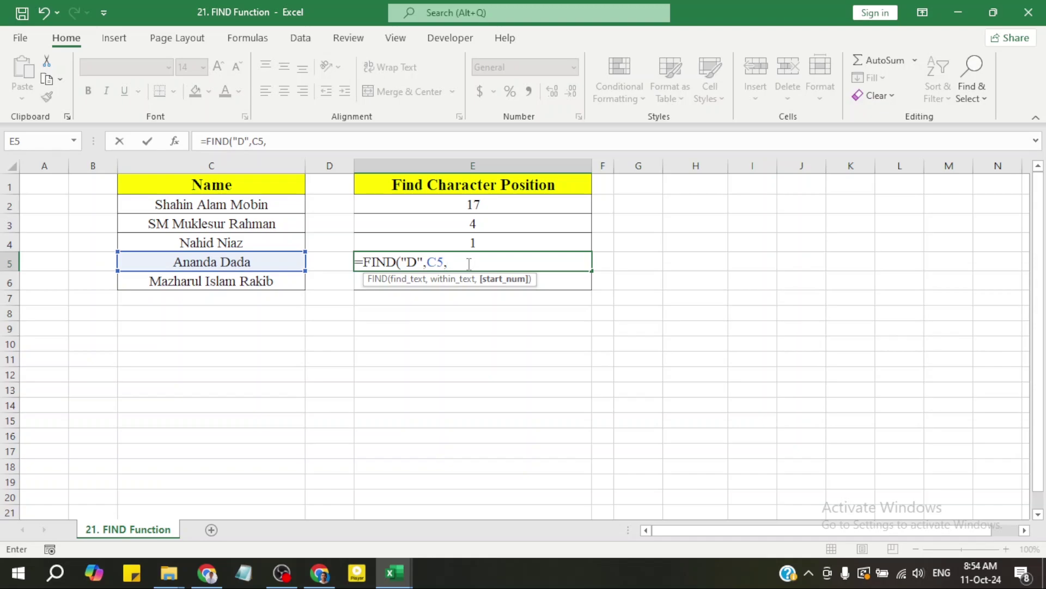
key(BackSpace)
text())
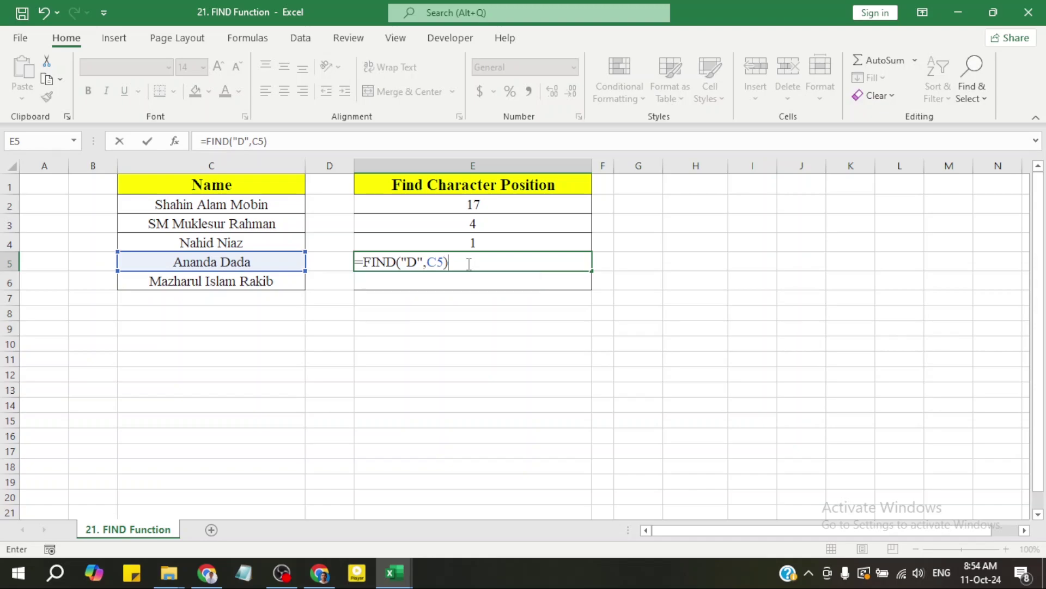
key(ctrl+Return)
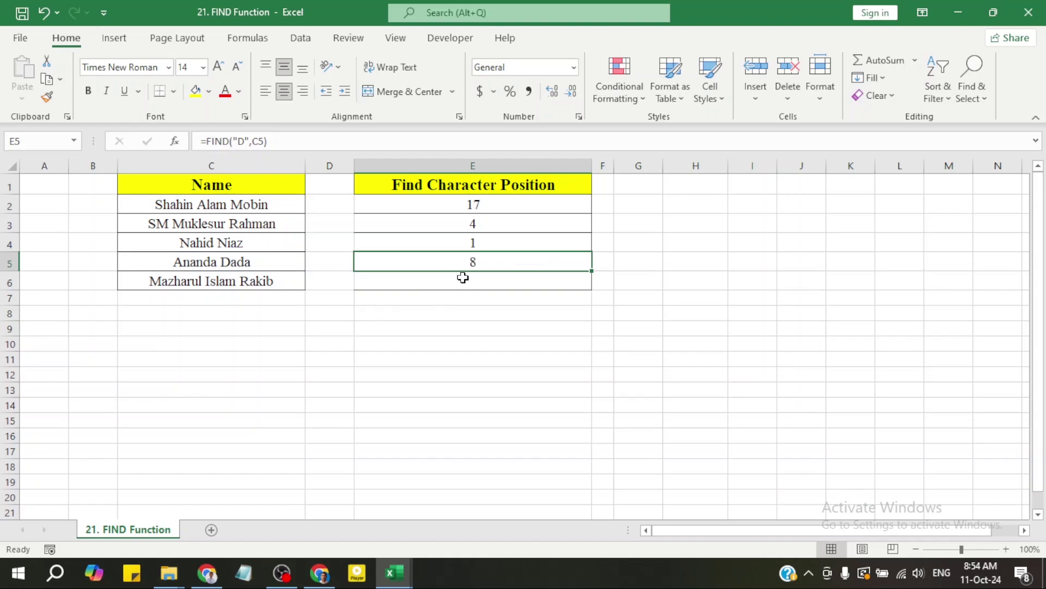
Change the find_text in the E5 formula to lowercase "d" so that it reads =FIND("d",C5)
double_click(488, 267)
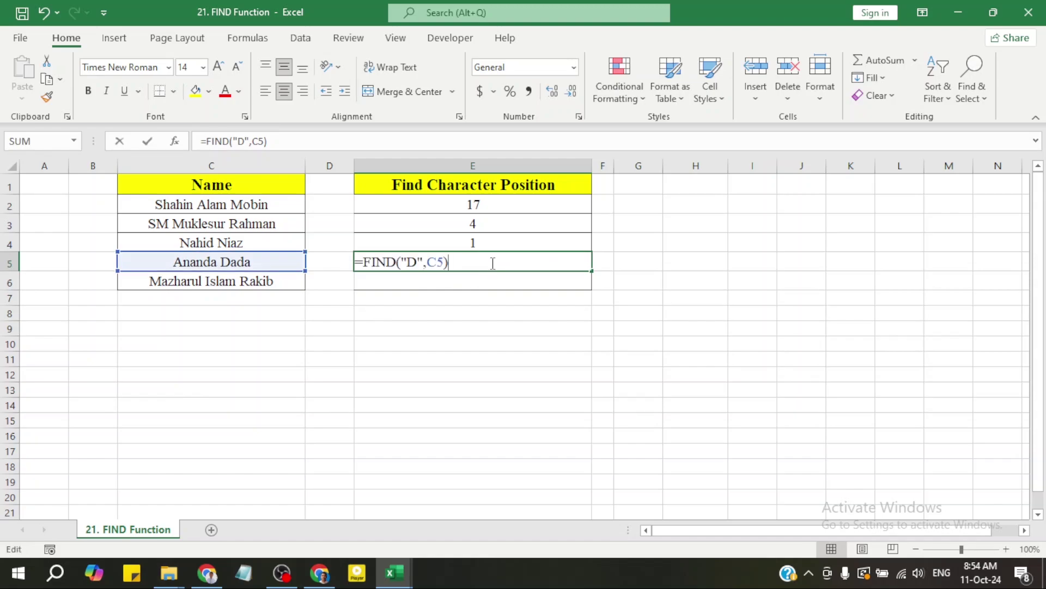
click(418, 262)
key(BackSpace)
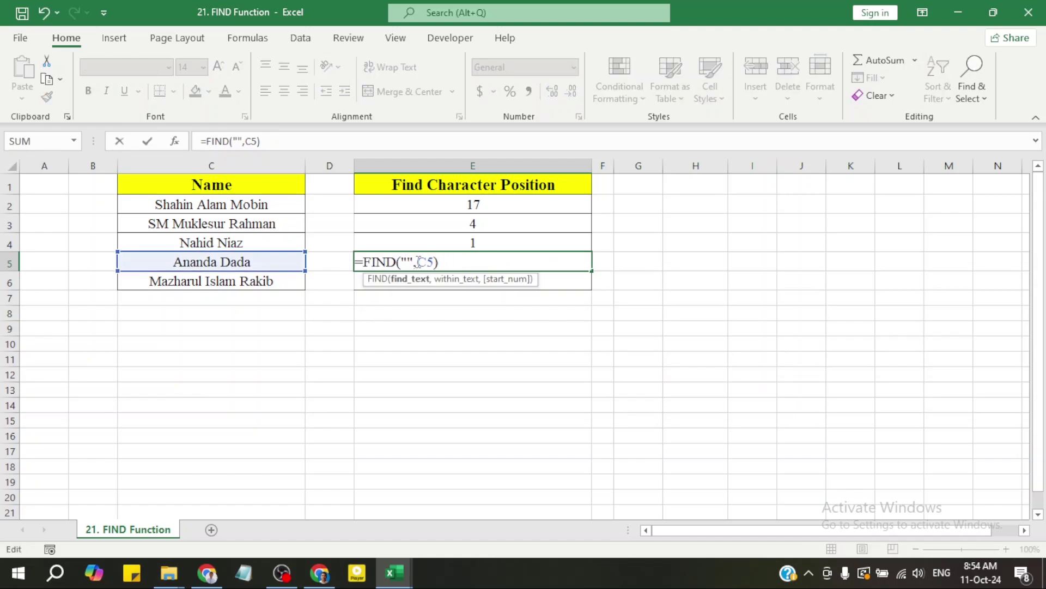
text(d)
key(Return)
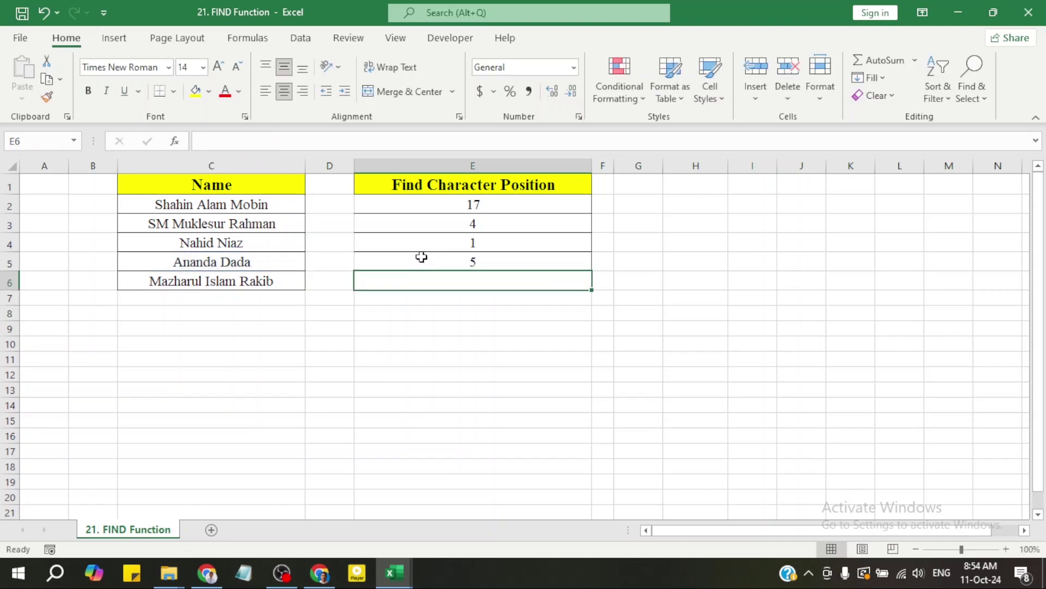